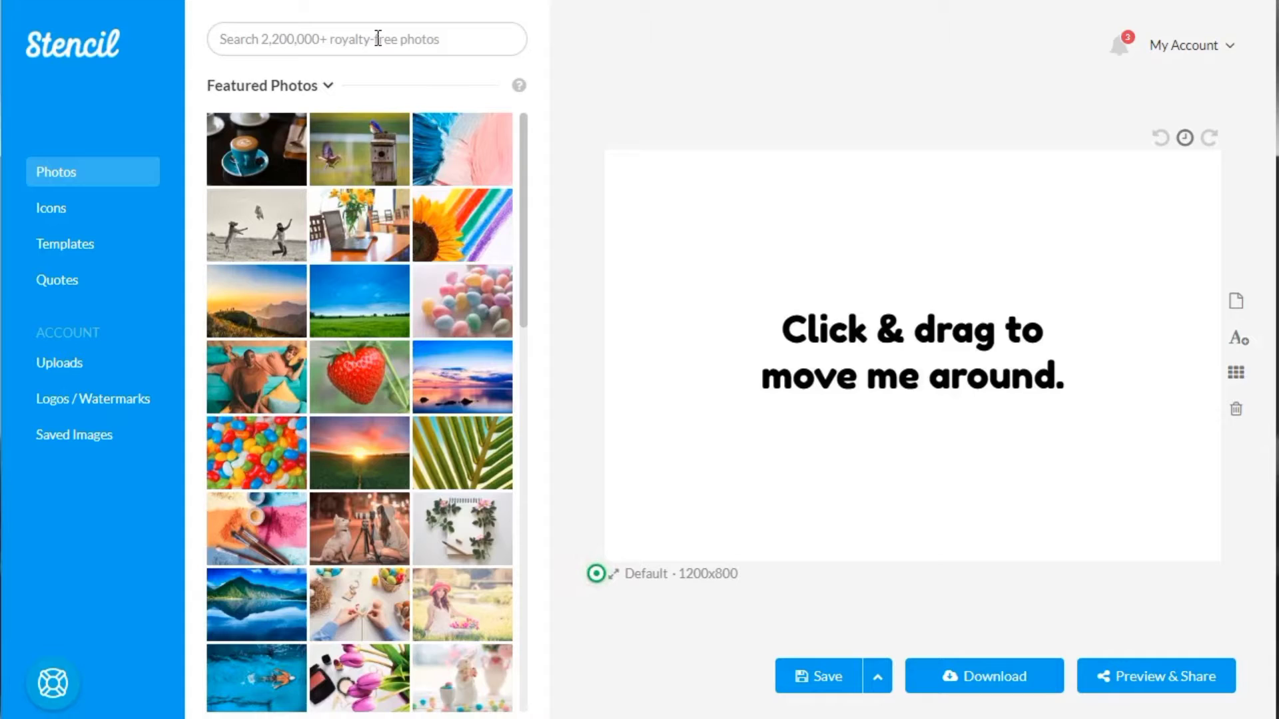
Browse the available photo categories from Animals through Travel
click(308, 93)
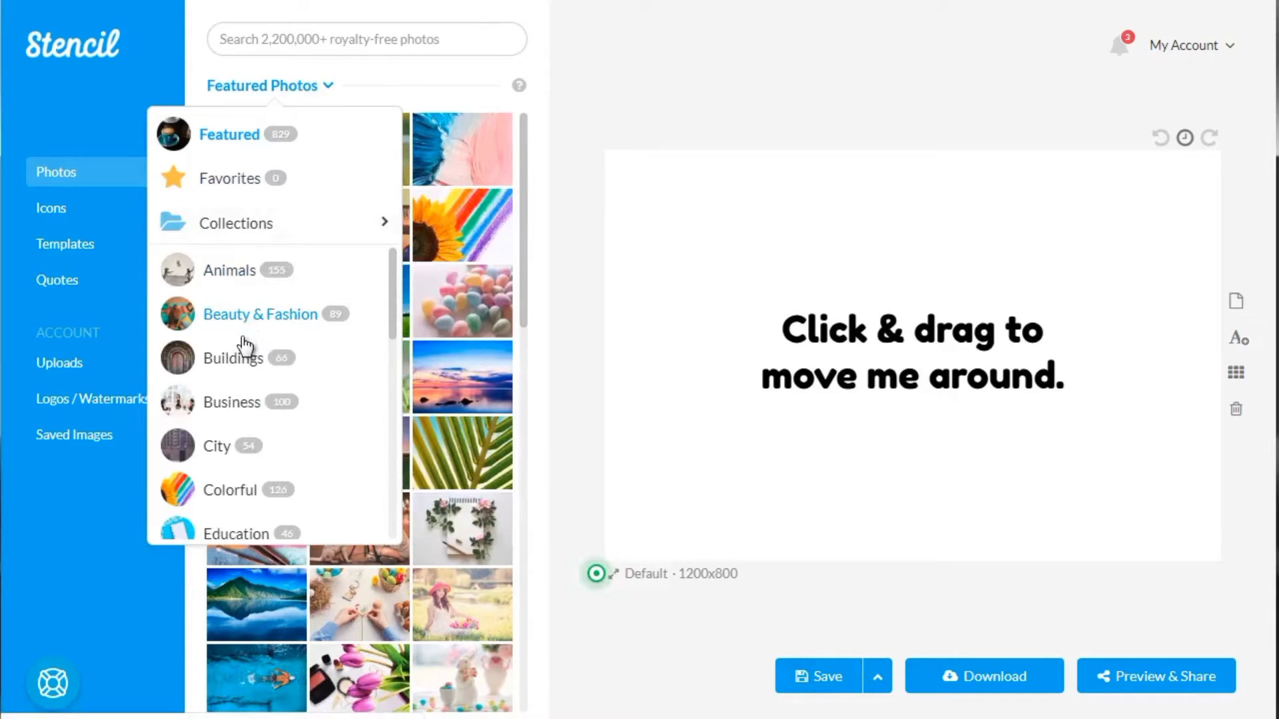
scroll(251, 426, down, 3)
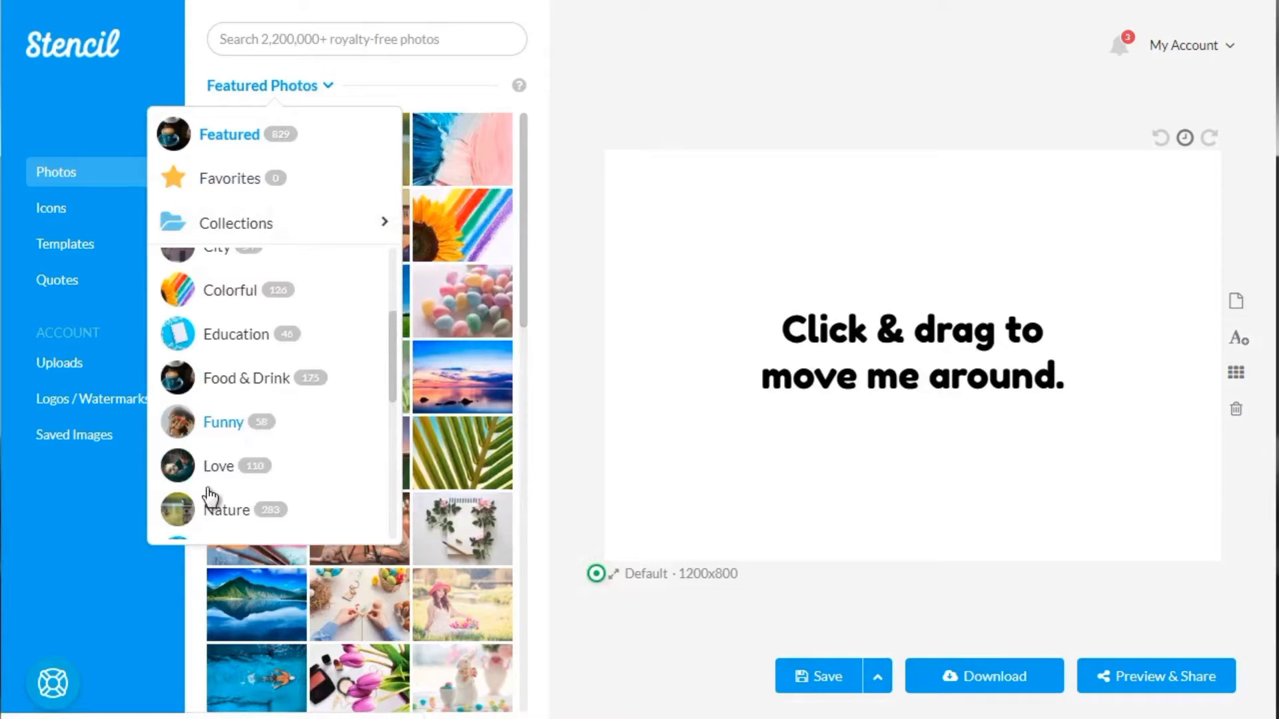
scroll(213, 470, down, 1)
scroll(216, 459, down, 1)
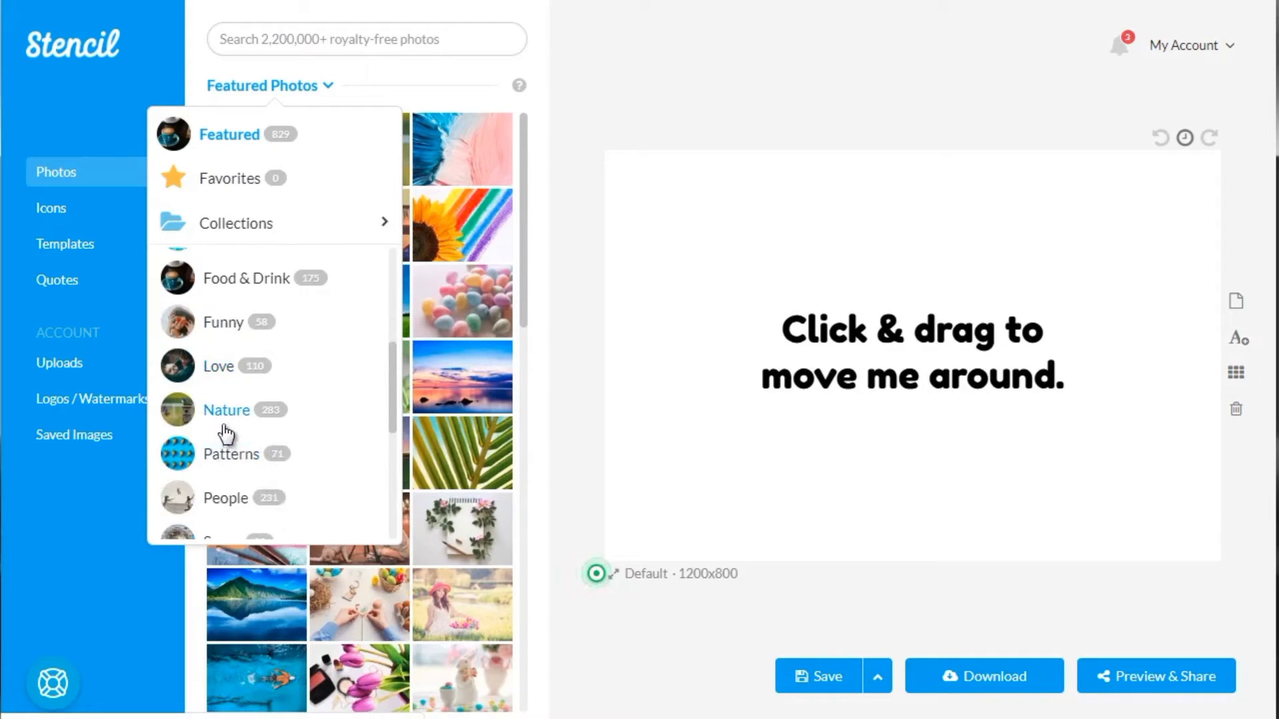
scroll(223, 429, down, 2)
scroll(234, 404, down, 5)
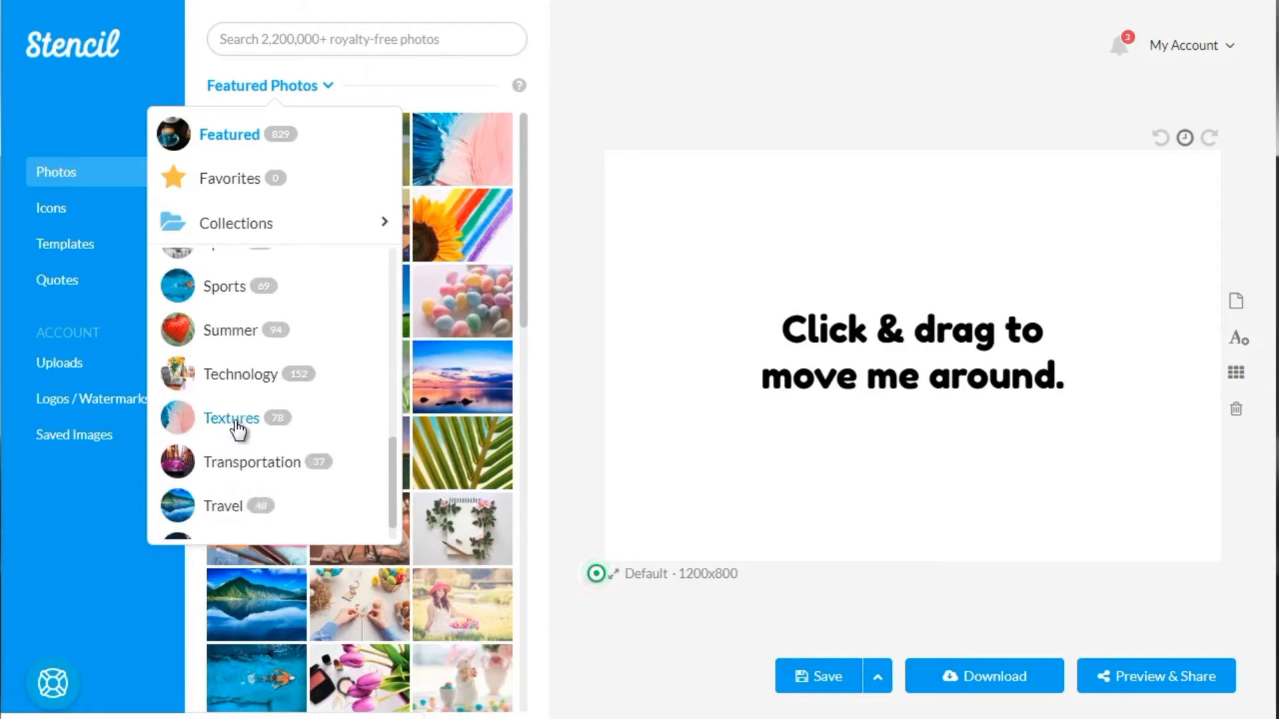
scroll(238, 429, up, 8)
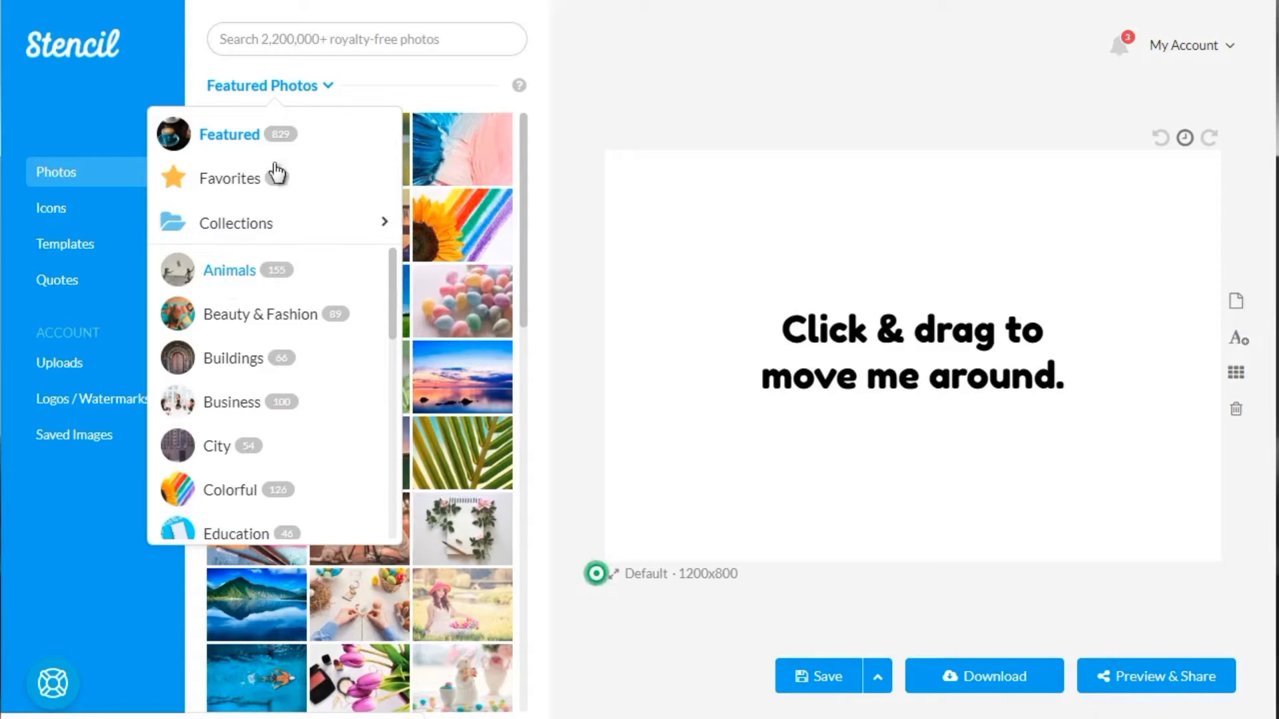
click(299, 32)
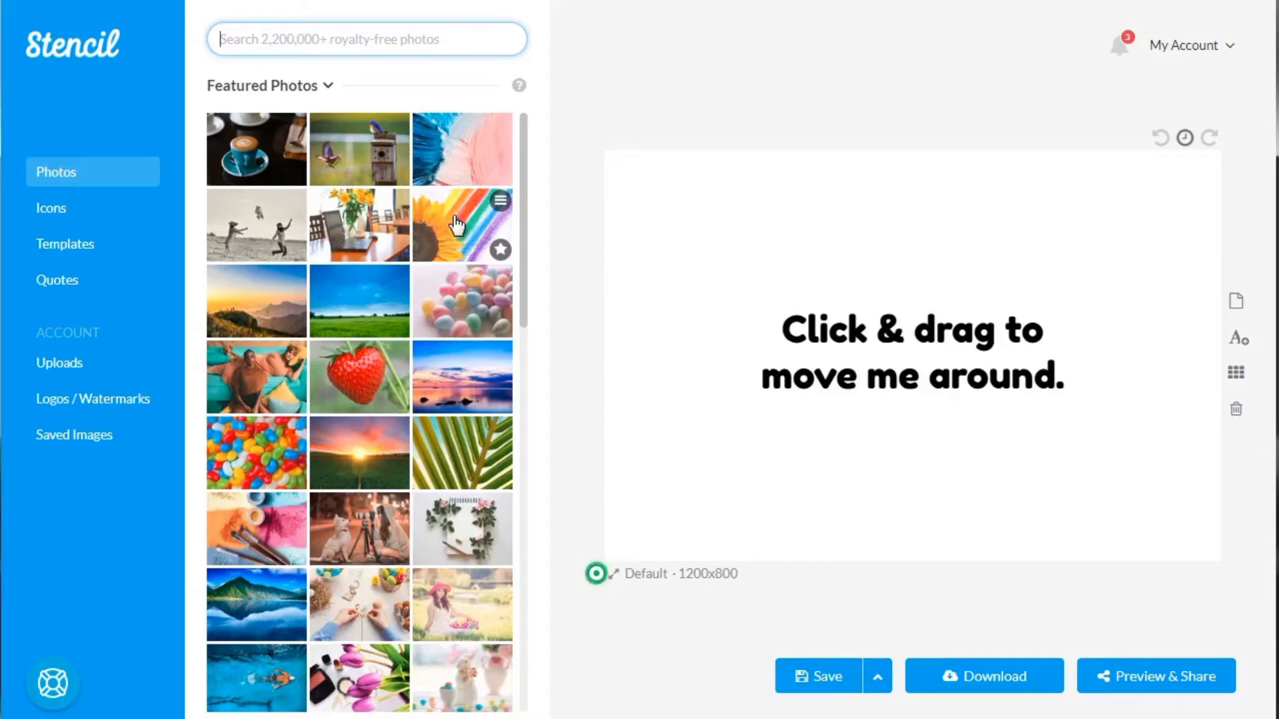
Set the featured photo of pastel glittery candy eggs as the canvas background
click(455, 308)
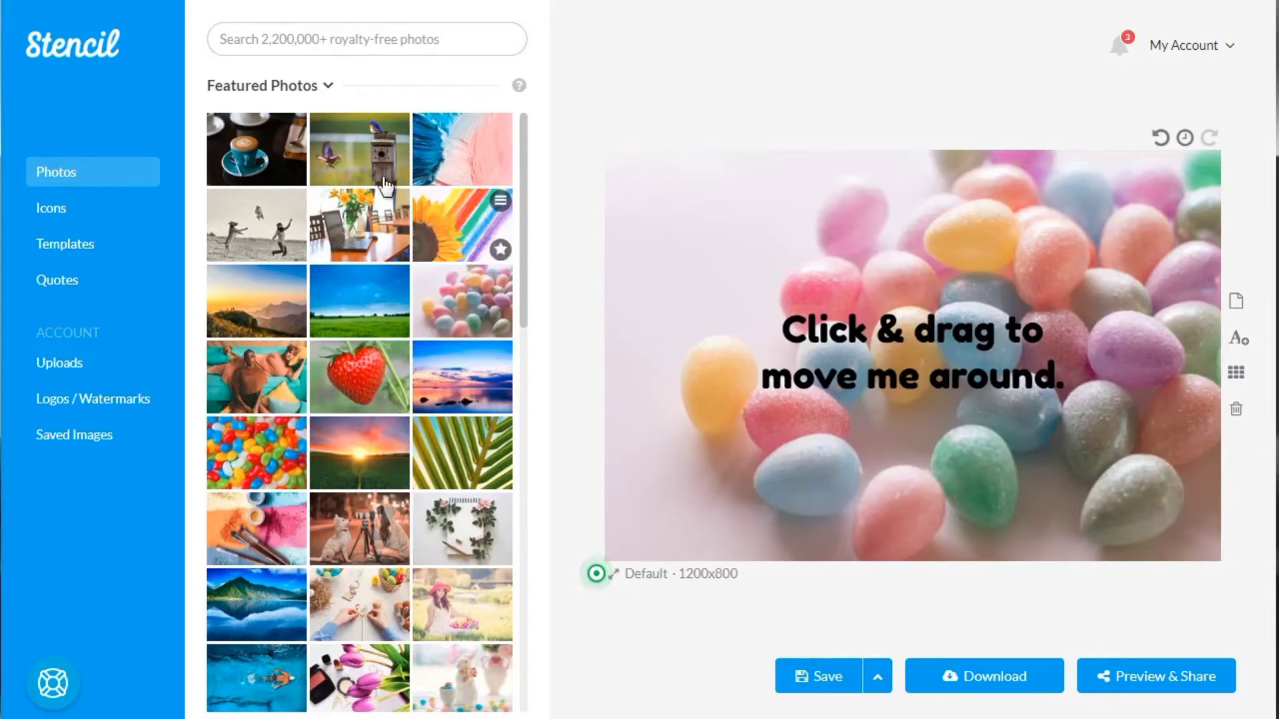
click(841, 341)
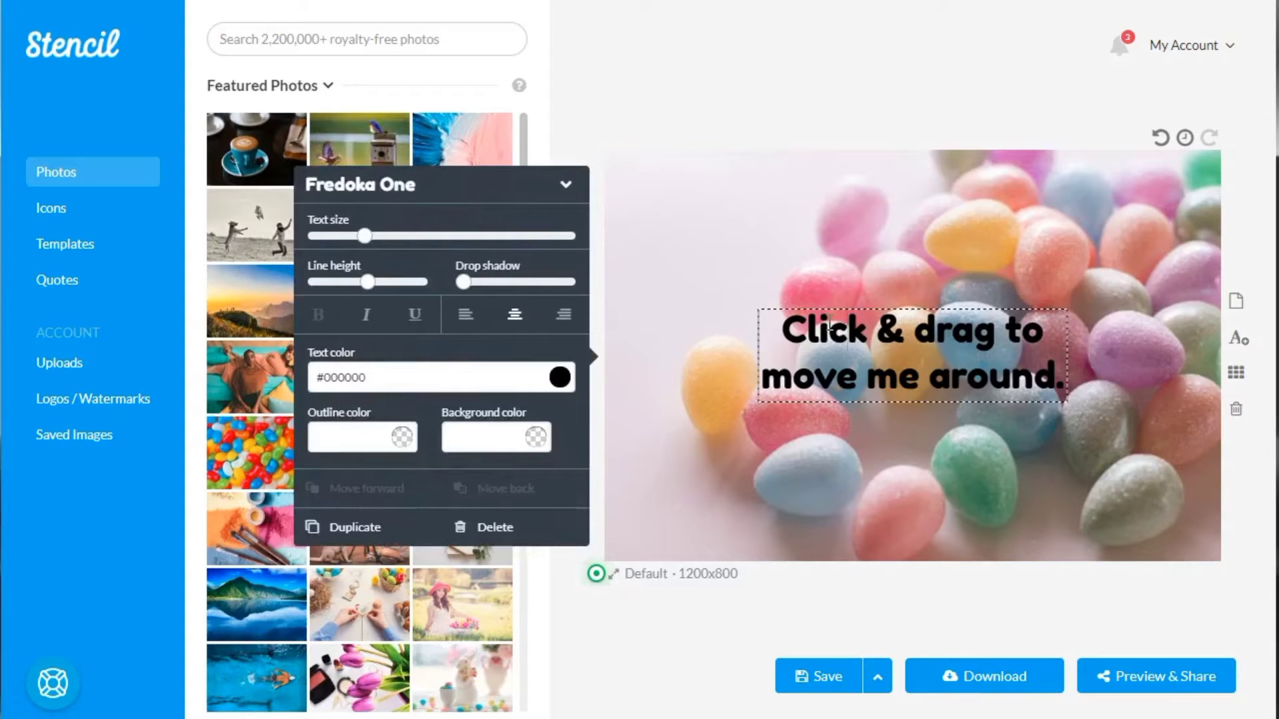
click(760, 85)
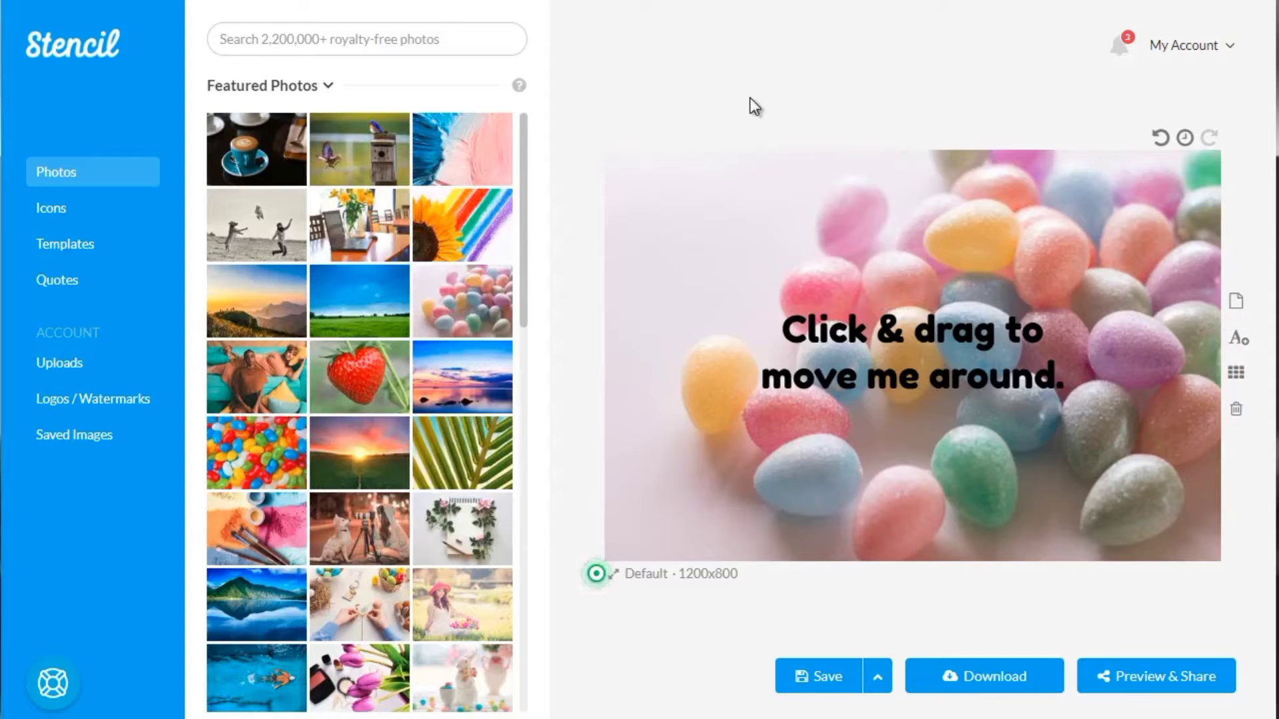
Search the quotes library for "confidence"
click(54, 286)
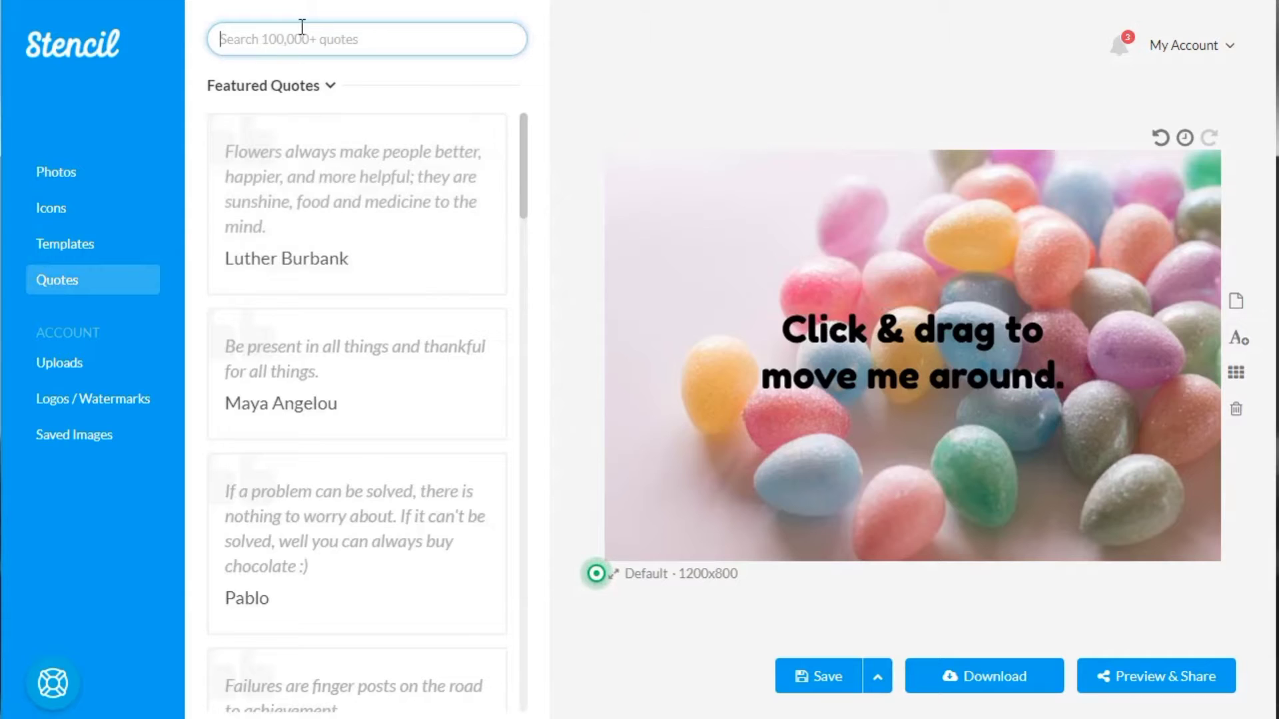
click(333, 44)
text(confi)
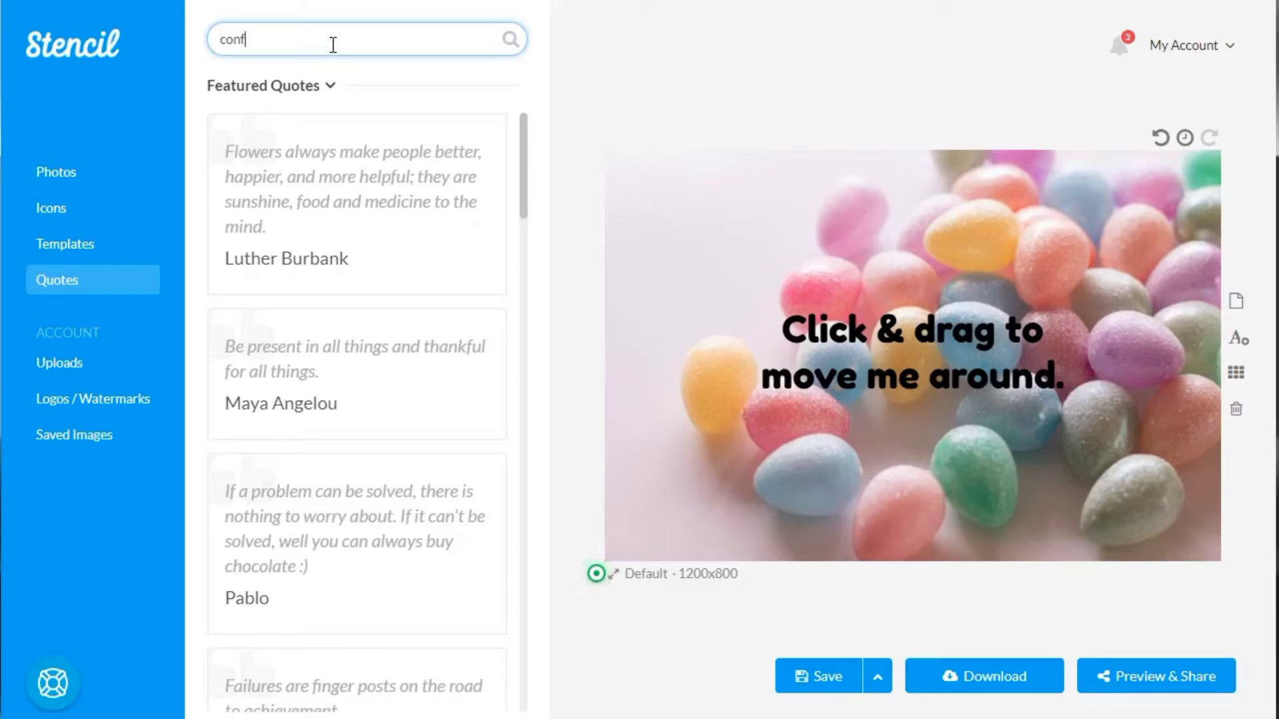
text(dence)
key(Return)
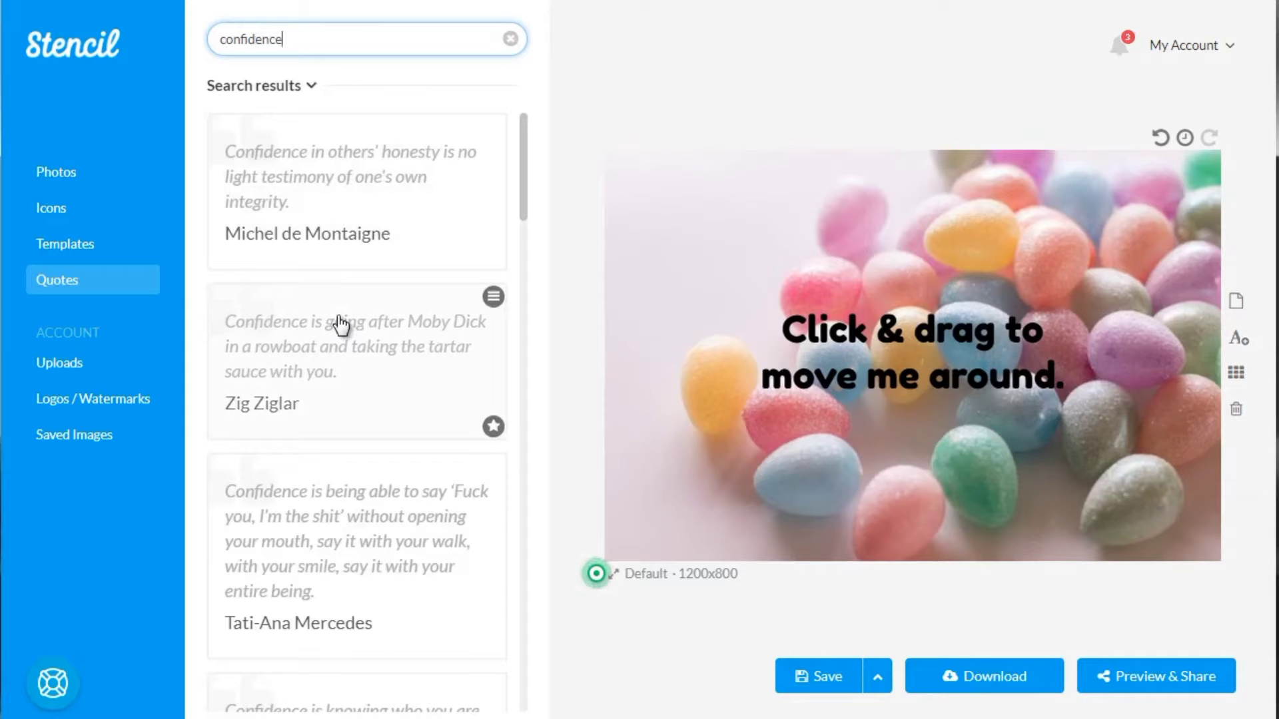
Add the quote "Confidence is sexy!" from the search results to the canvas
scroll(340, 324, down, 6)
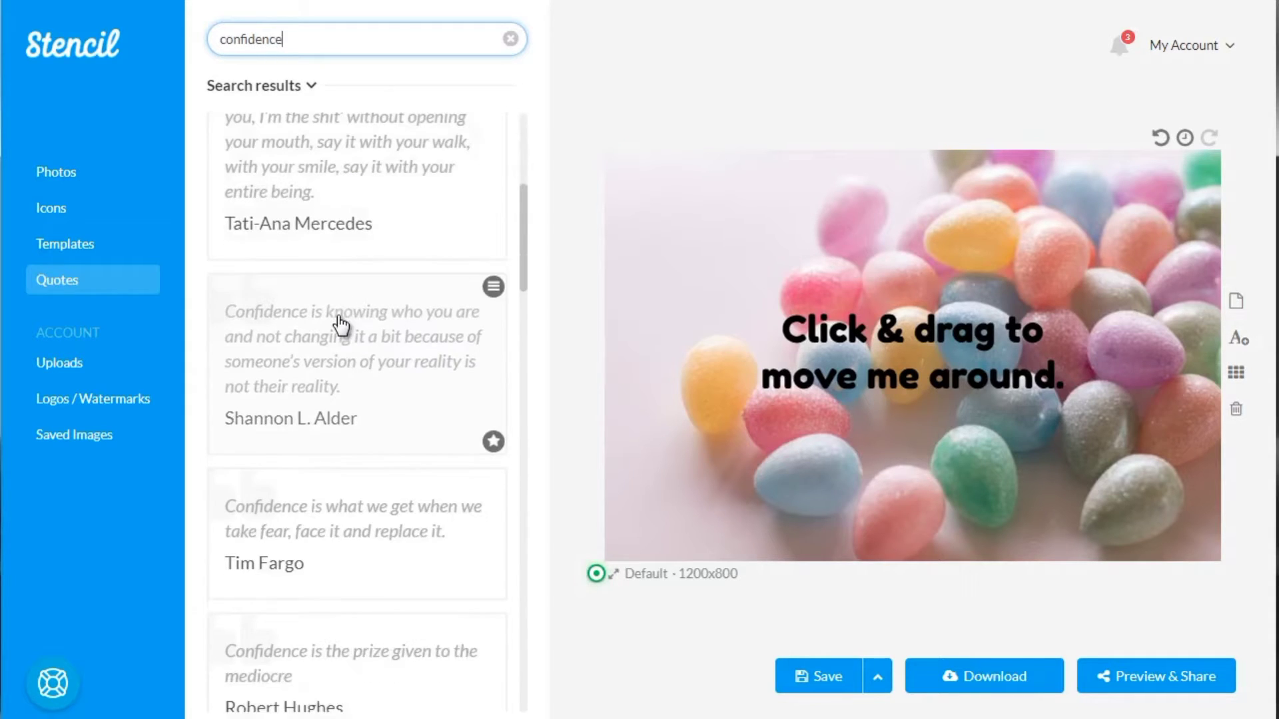
scroll(337, 408, down, 3)
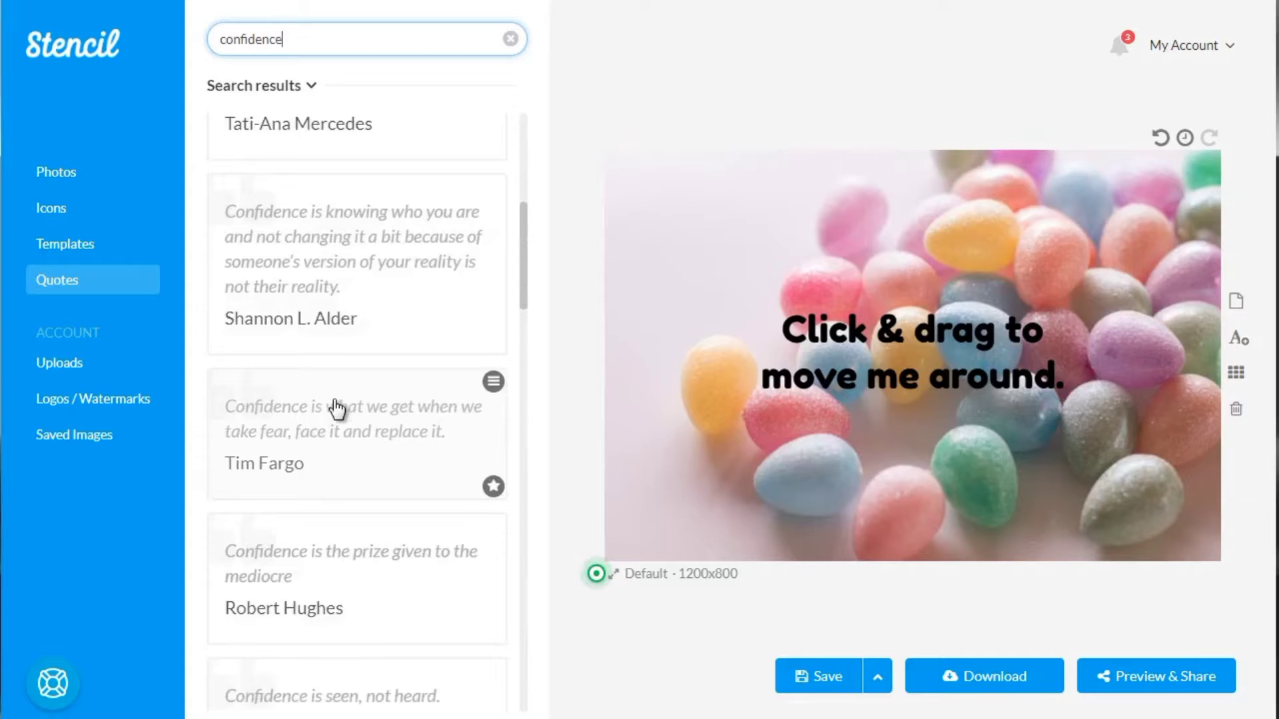
scroll(341, 510, down, 2)
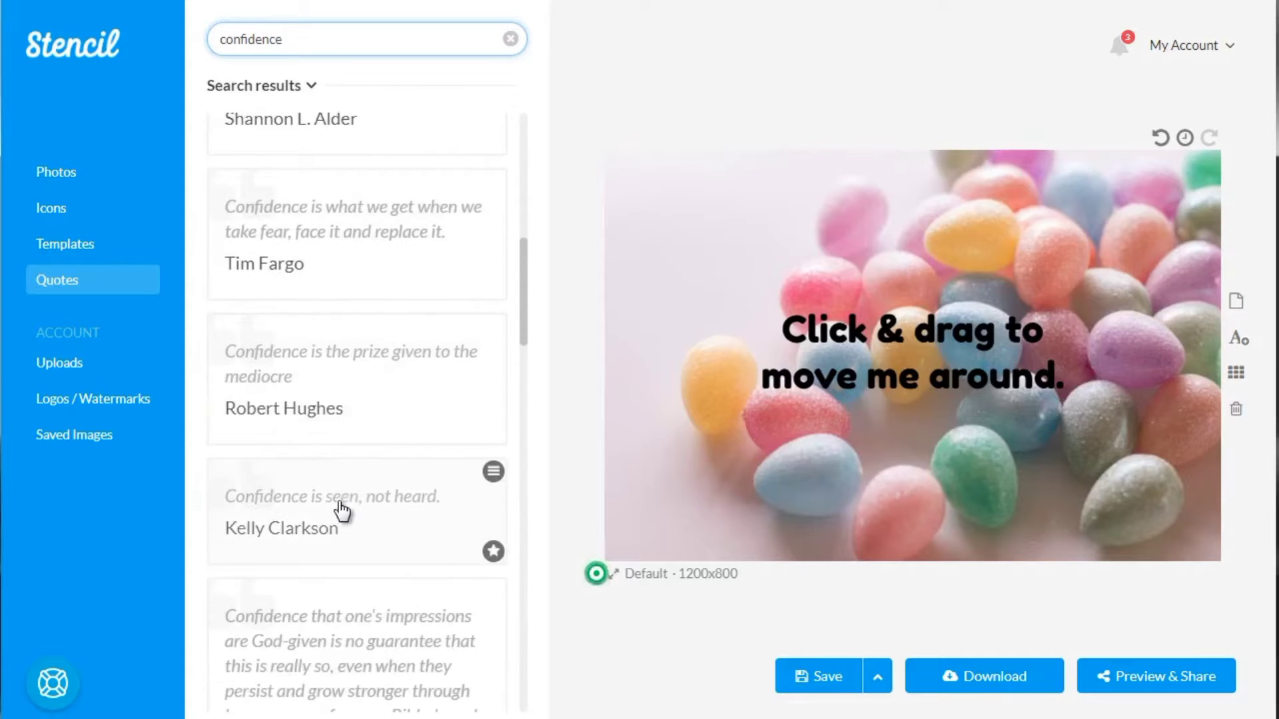
scroll(341, 510, down, 3)
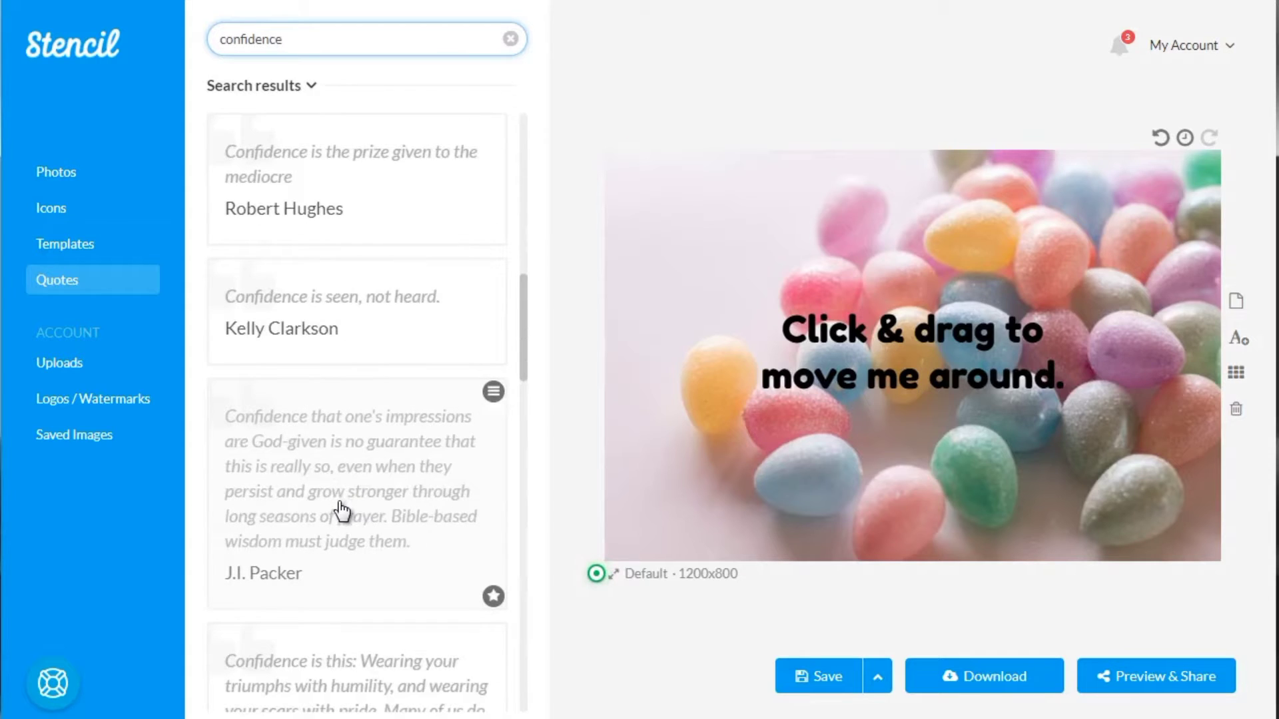
scroll(341, 511, down, 2)
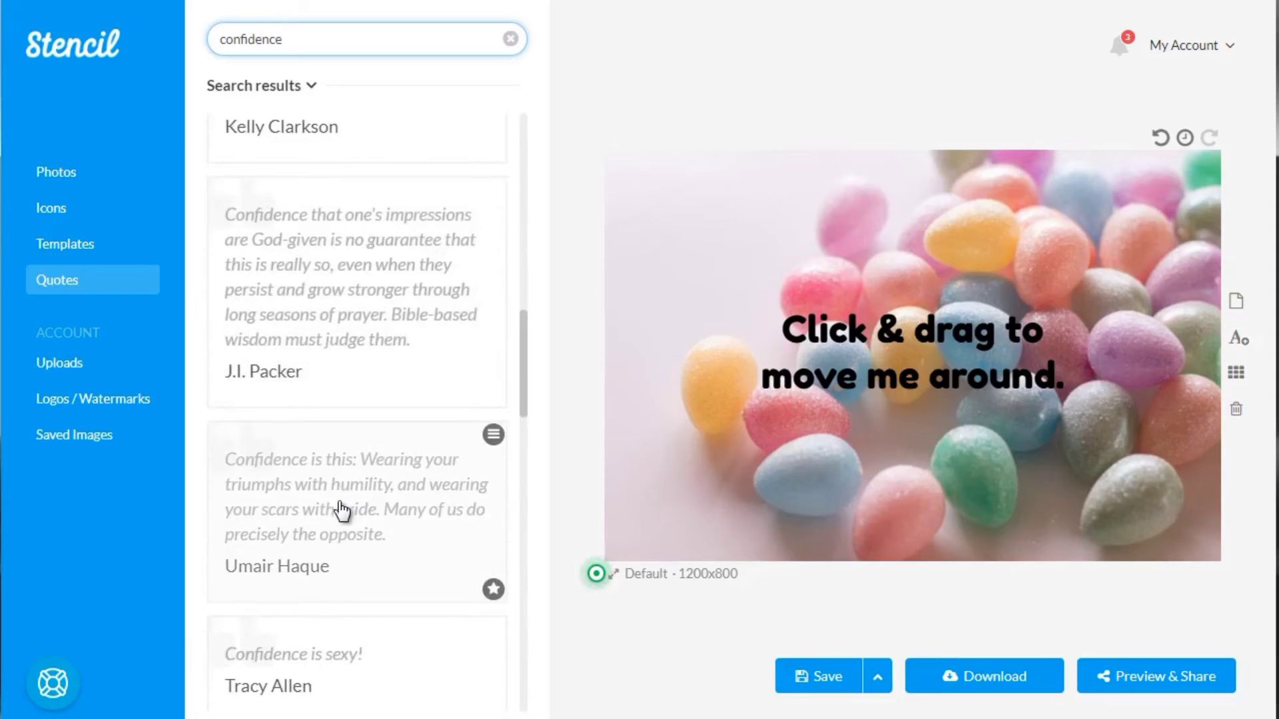
scroll(343, 573, down, 1)
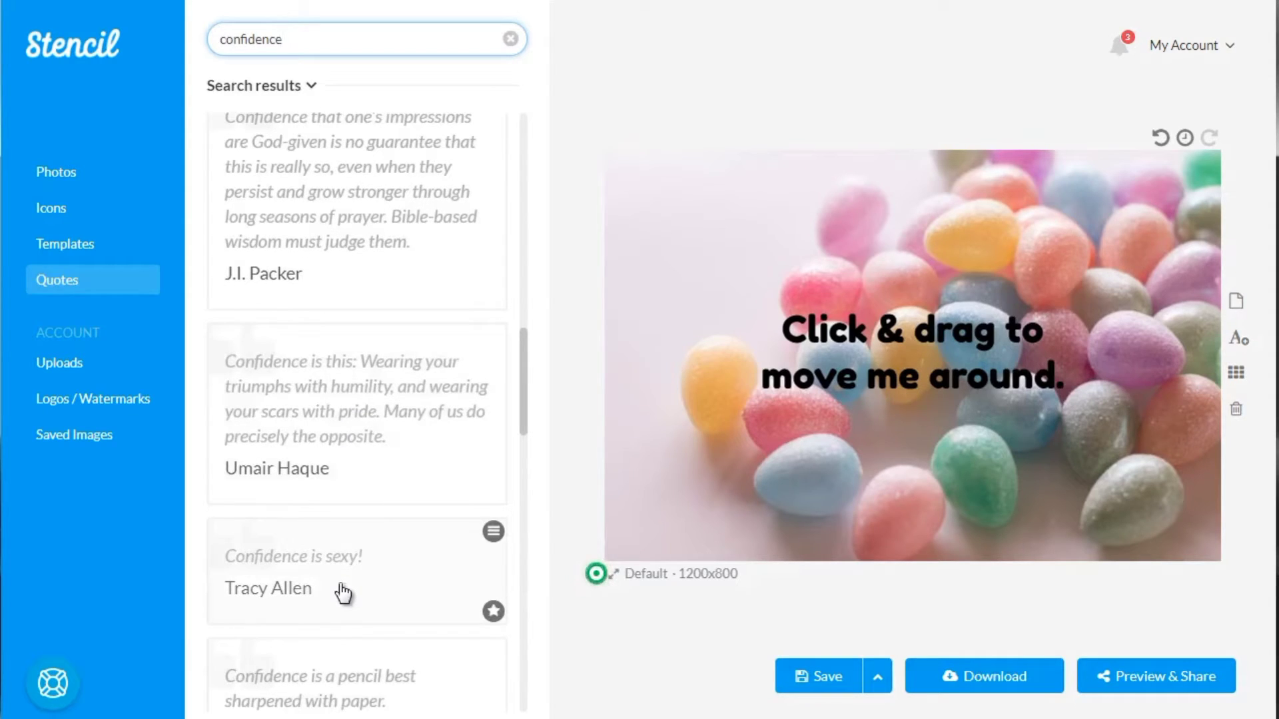
click(343, 592)
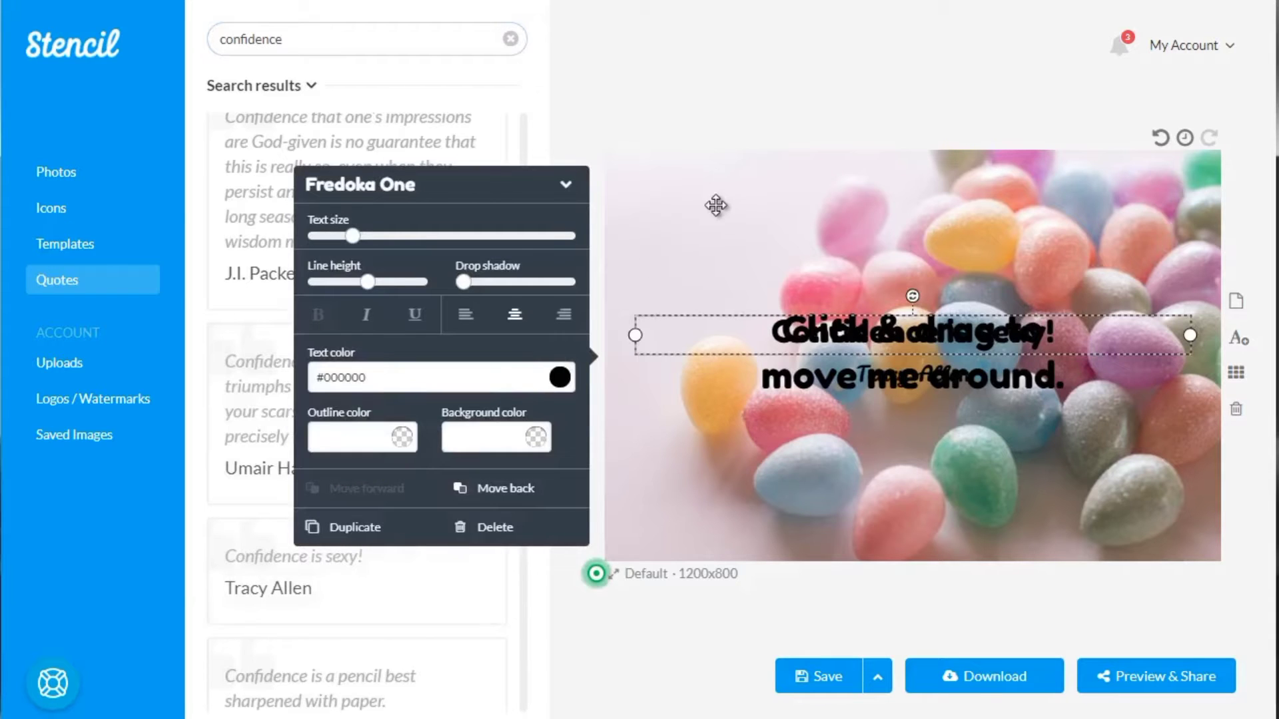
Move the "Confidence is sexy!" text up into the image's upper part and delete the "Click & drag to move me around." placeholder
click(790, 304)
drag(832, 333, 830, 280)
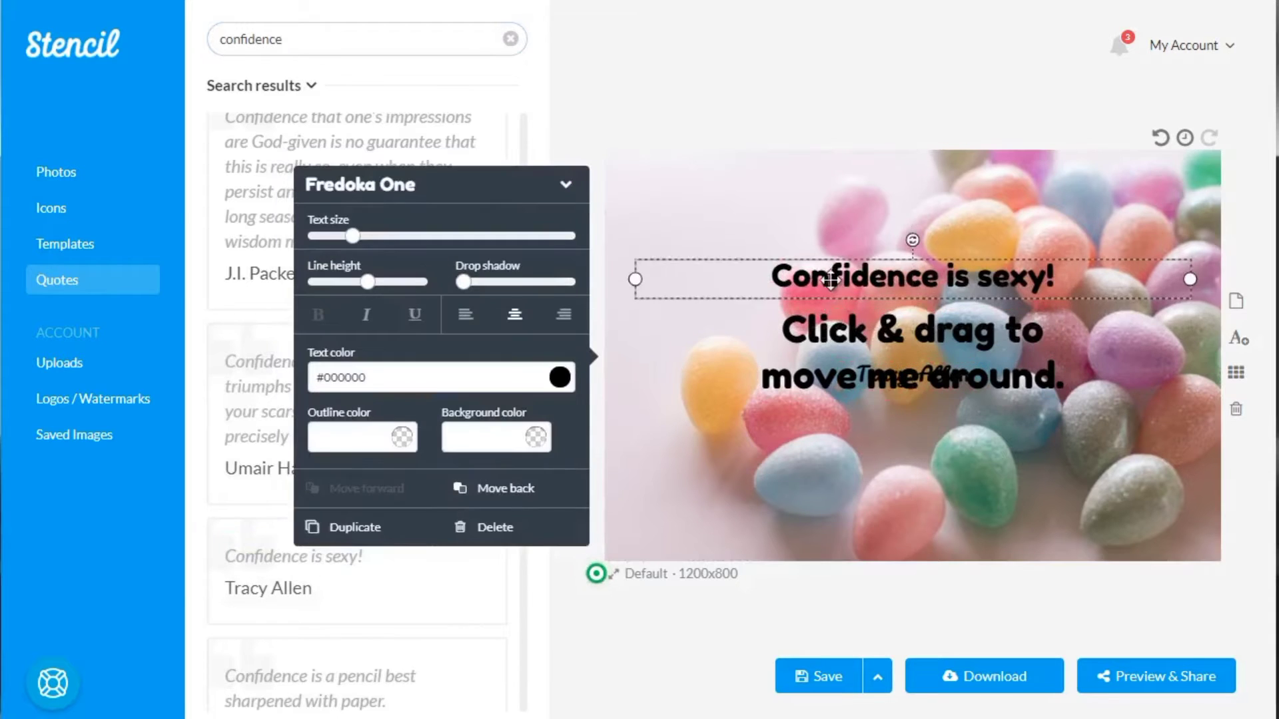
click(844, 347)
key(Delete)
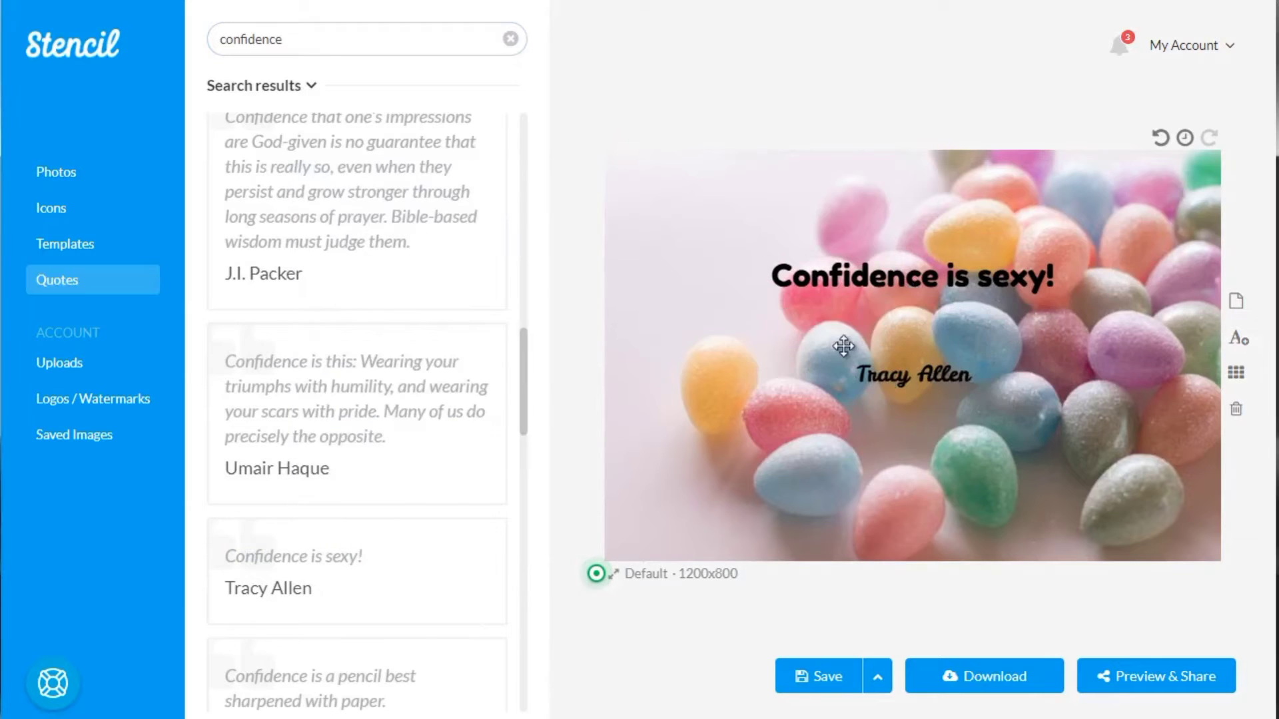
drag(903, 279, 903, 244)
Format the "Confidence is sexy!" text with a larger size, greater line height, strong drop shadow and underline
click(919, 413)
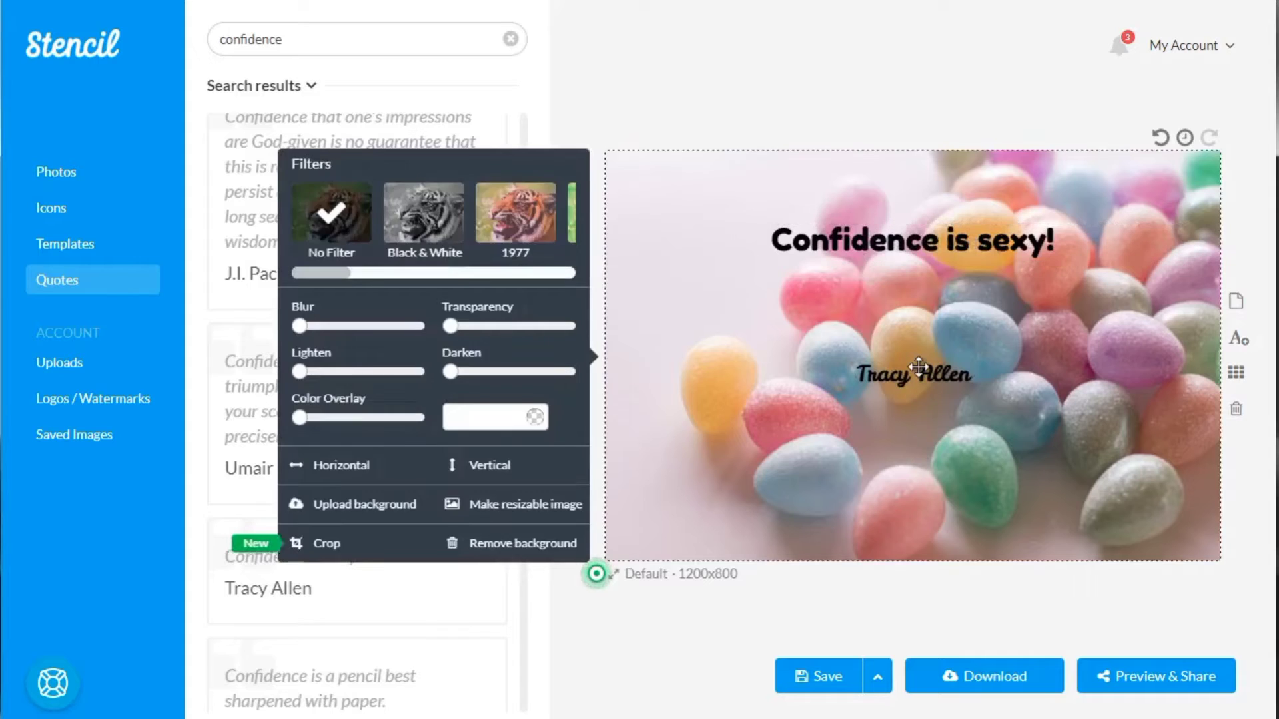
click(919, 377)
click(717, 230)
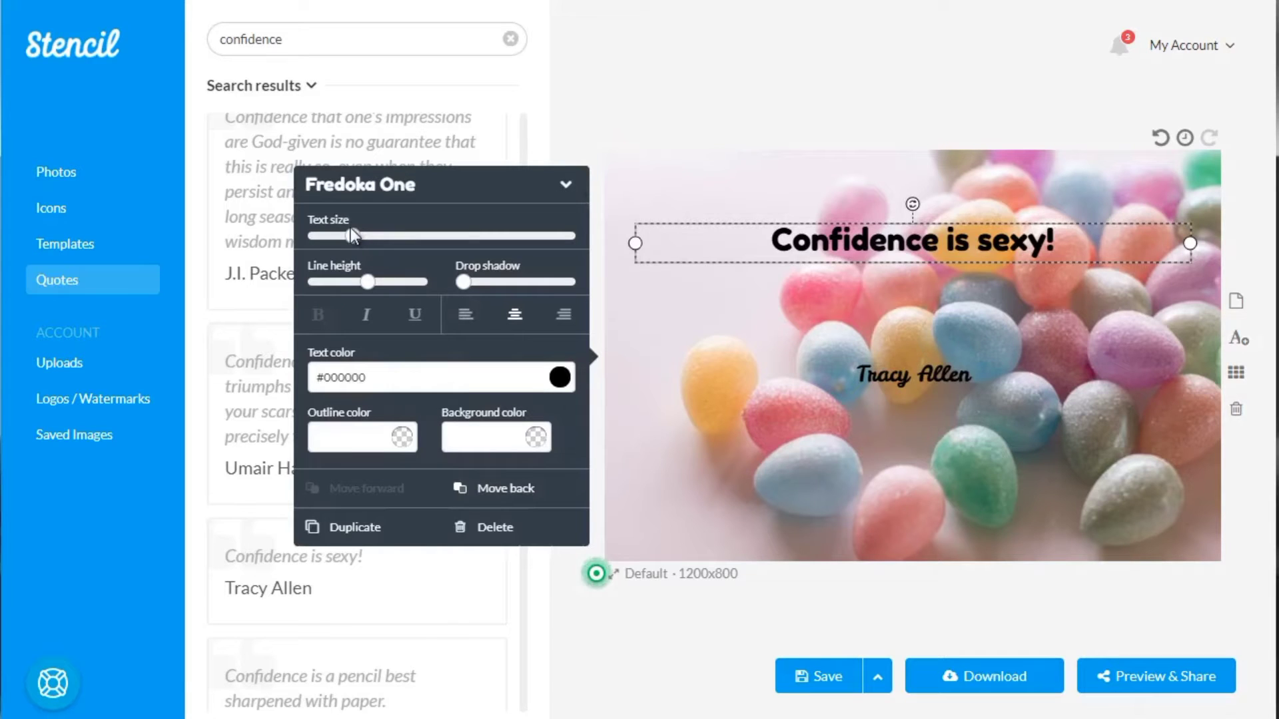
drag(353, 240, 379, 239)
drag(369, 283, 546, 287)
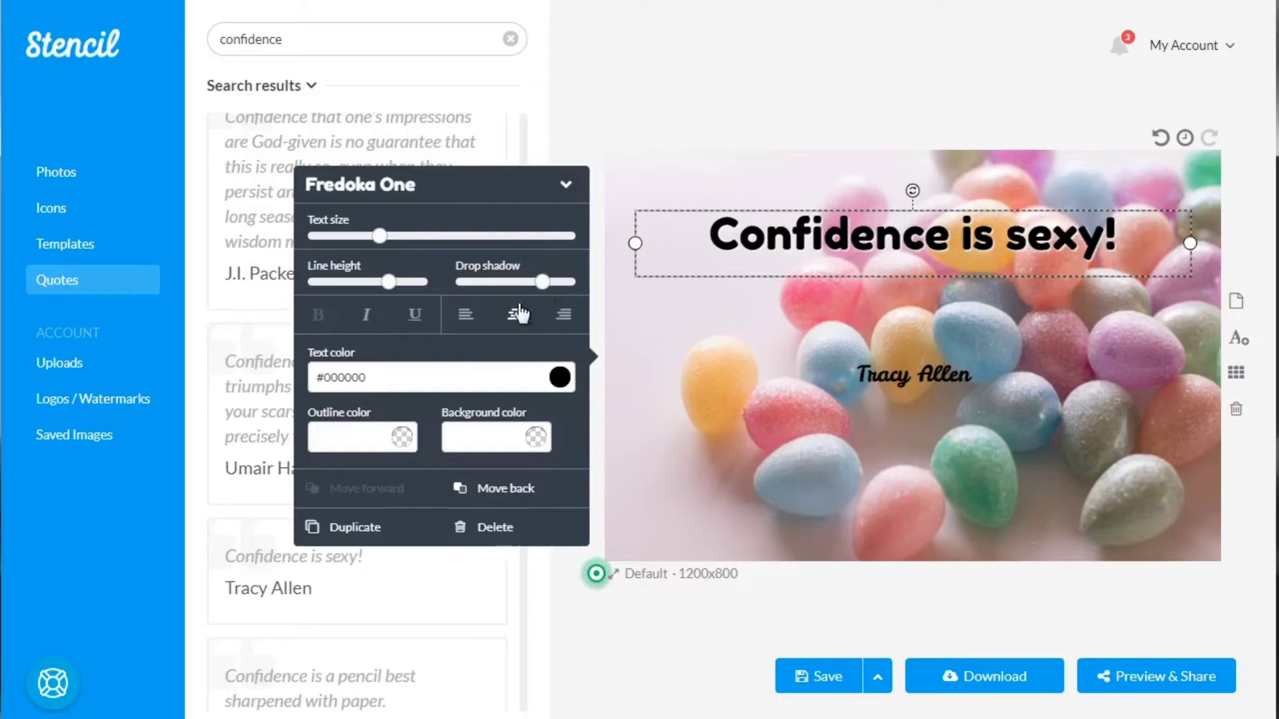
click(415, 317)
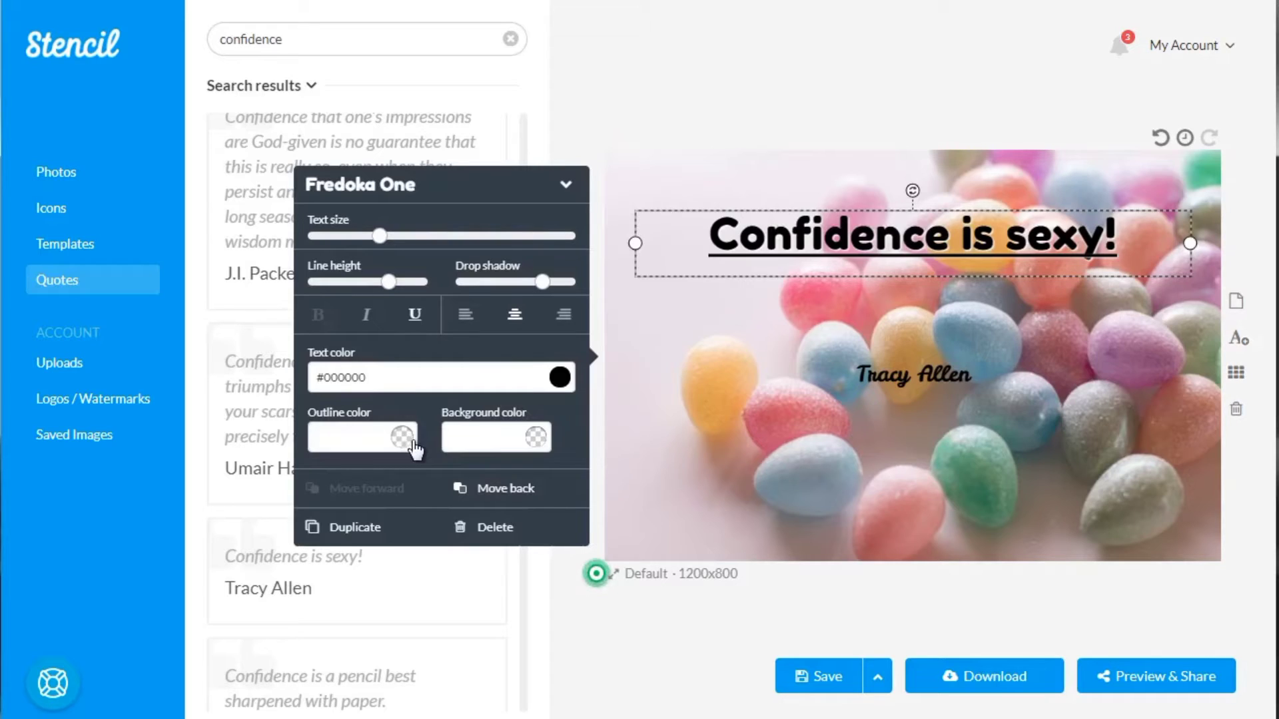
Give the "Confidence is sexy!" text a #b08282 background colour and make that background mostly transparent
click(532, 441)
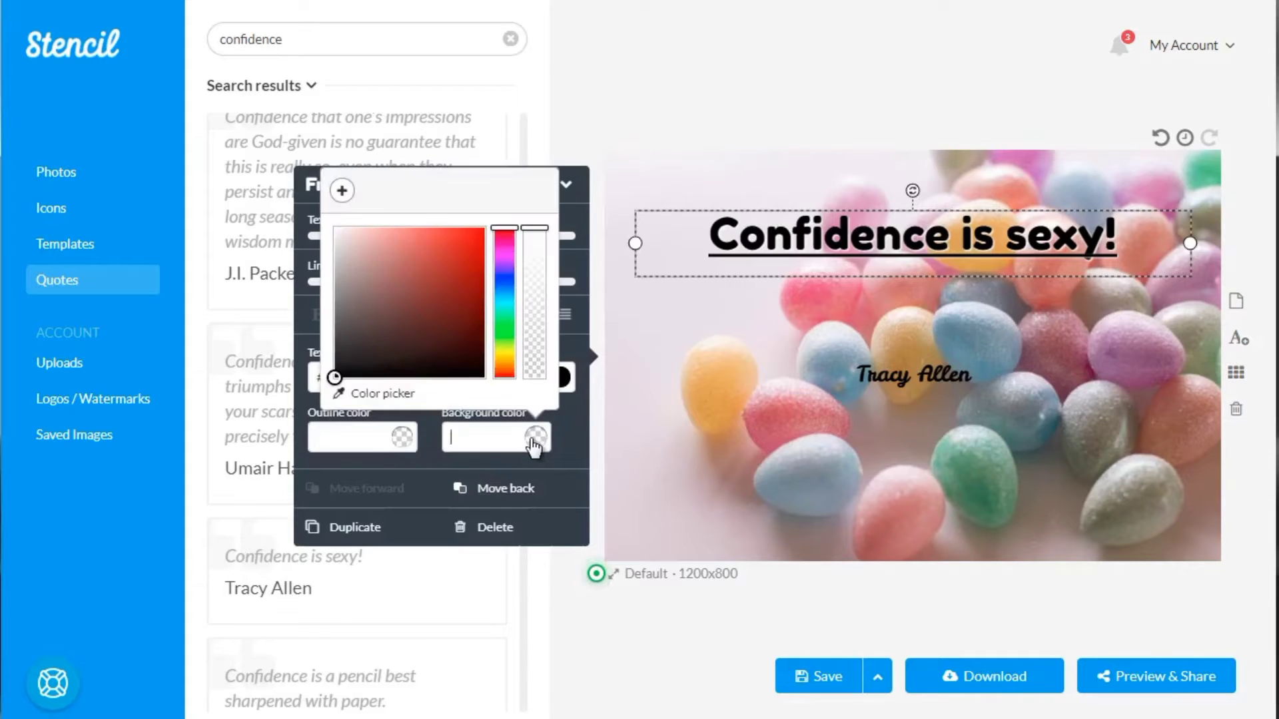
click(338, 229)
drag(338, 241, 374, 275)
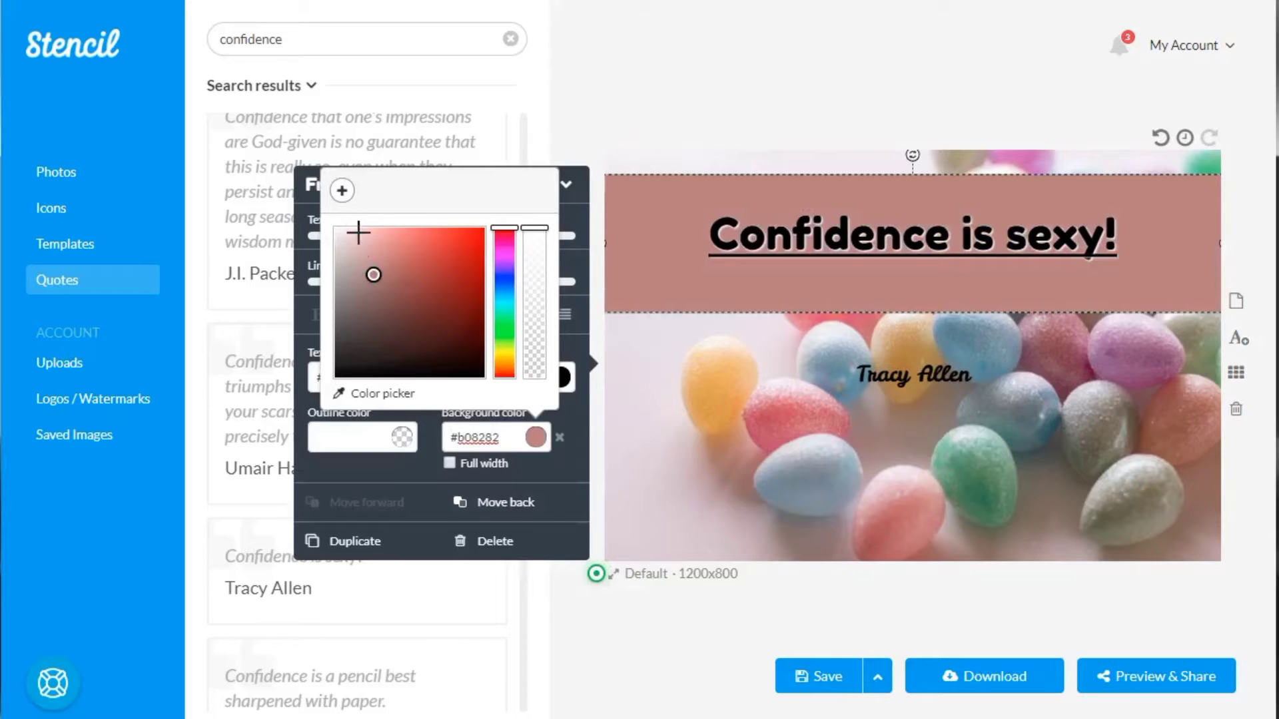
drag(533, 229, 541, 267)
drag(541, 321, 534, 355)
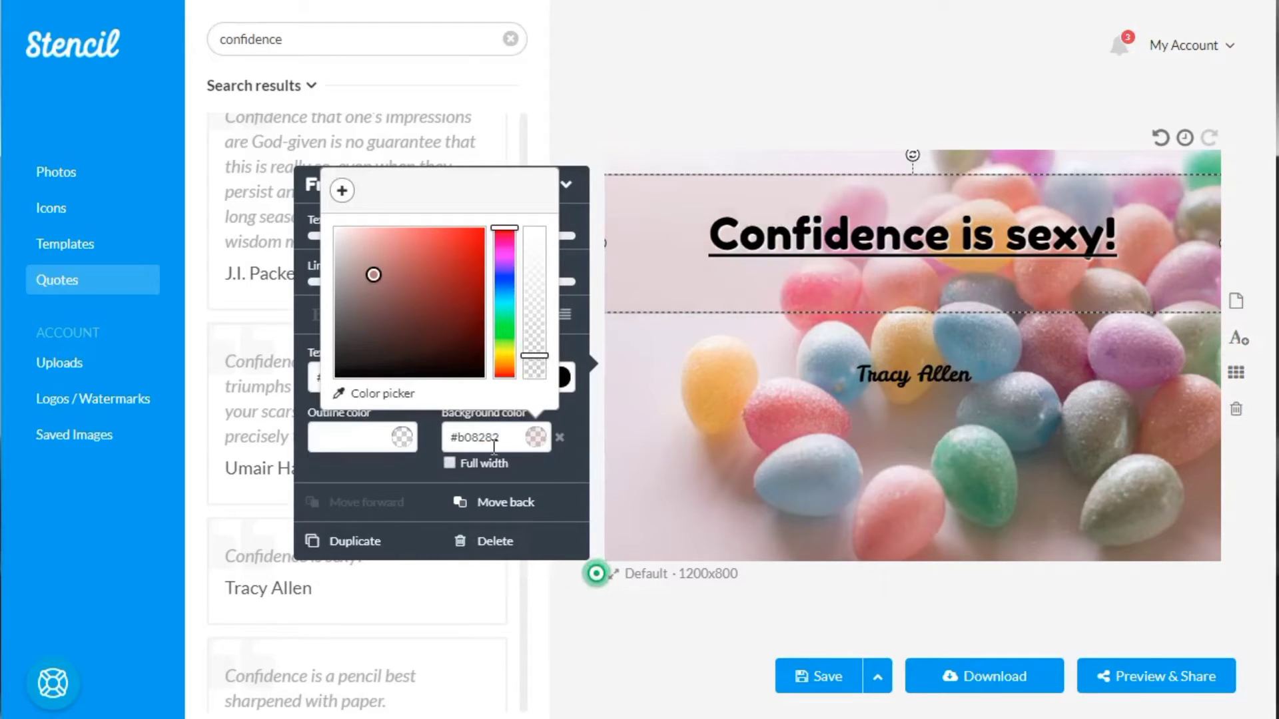
click(565, 218)
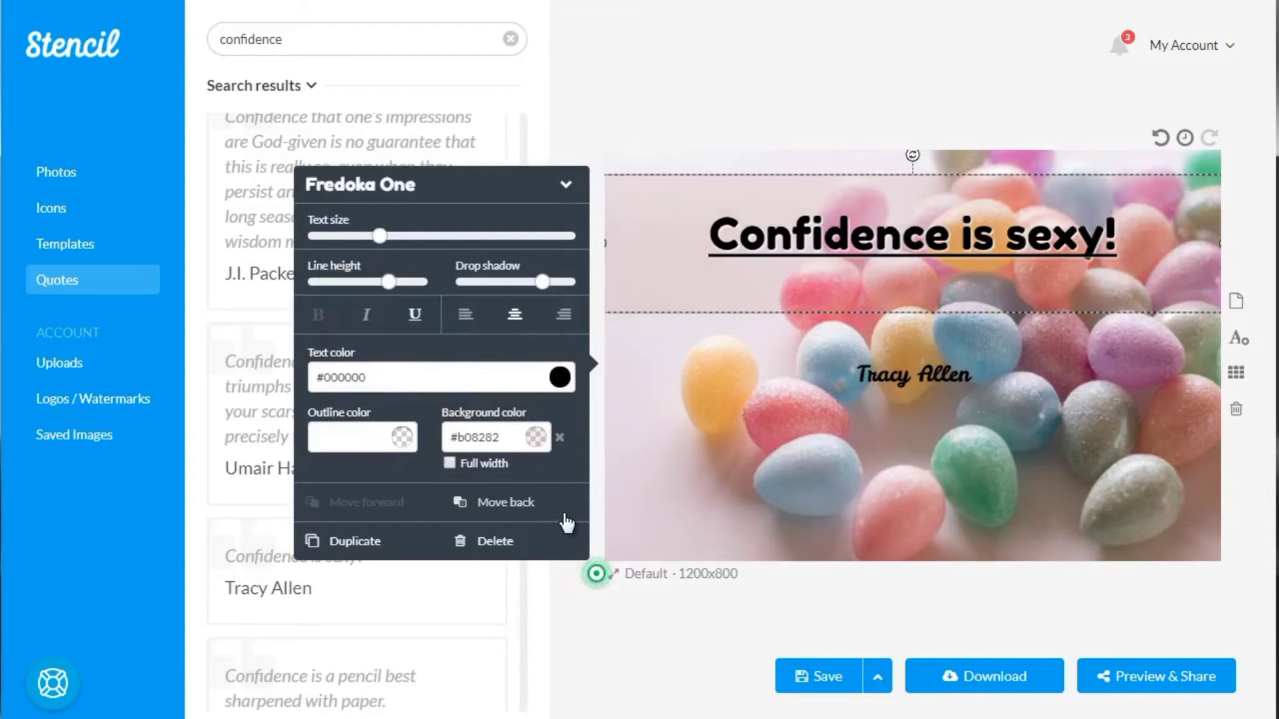
click(650, 637)
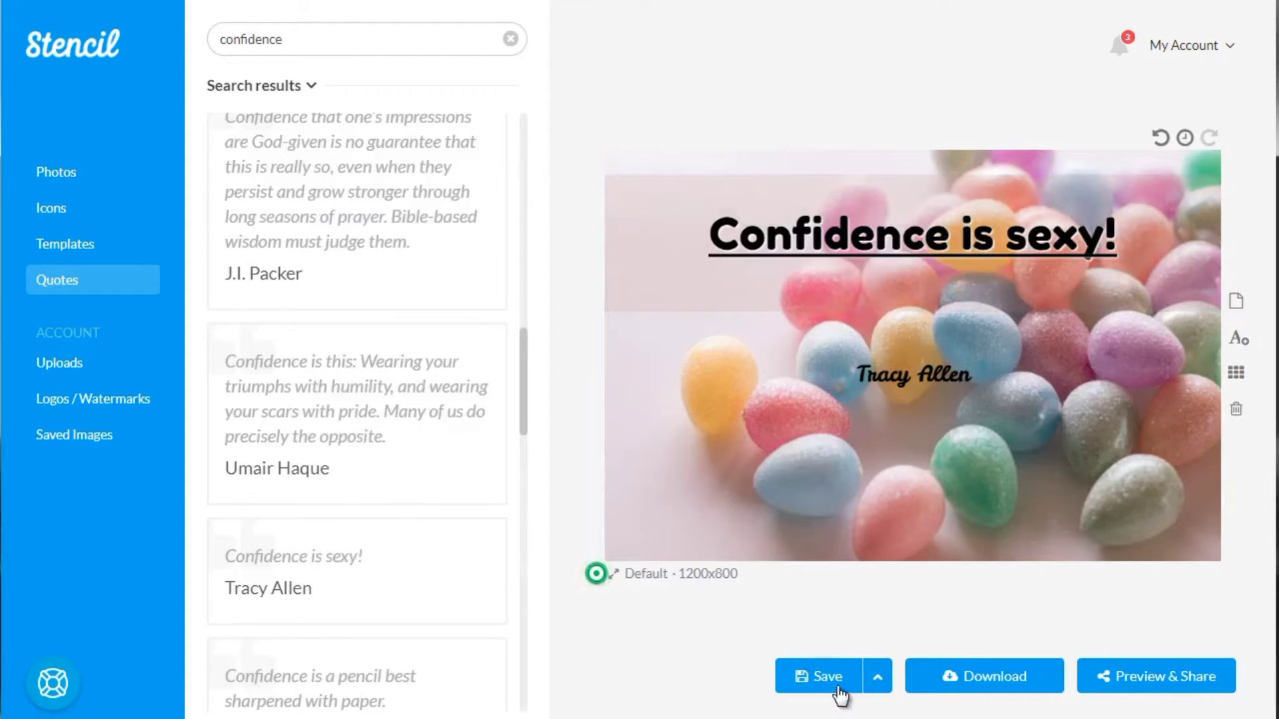
Check the Save as Template option, then save the finished design as a regular image
click(879, 676)
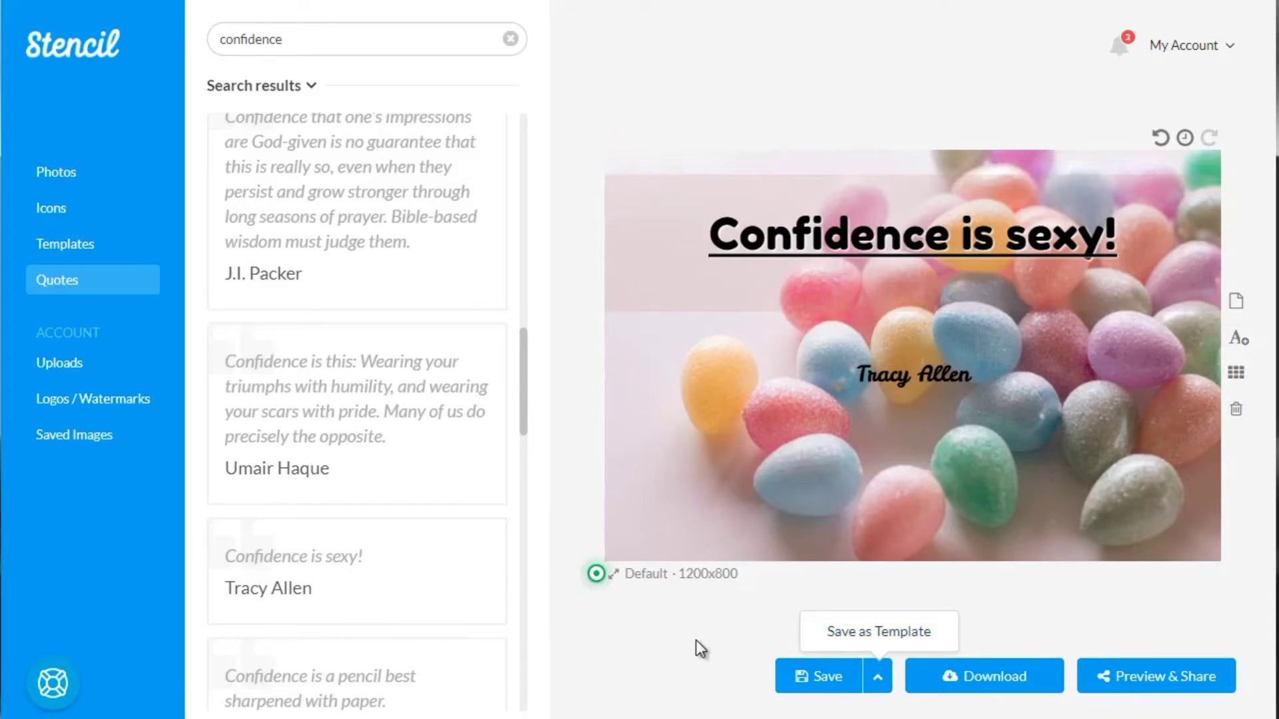
click(744, 628)
click(832, 685)
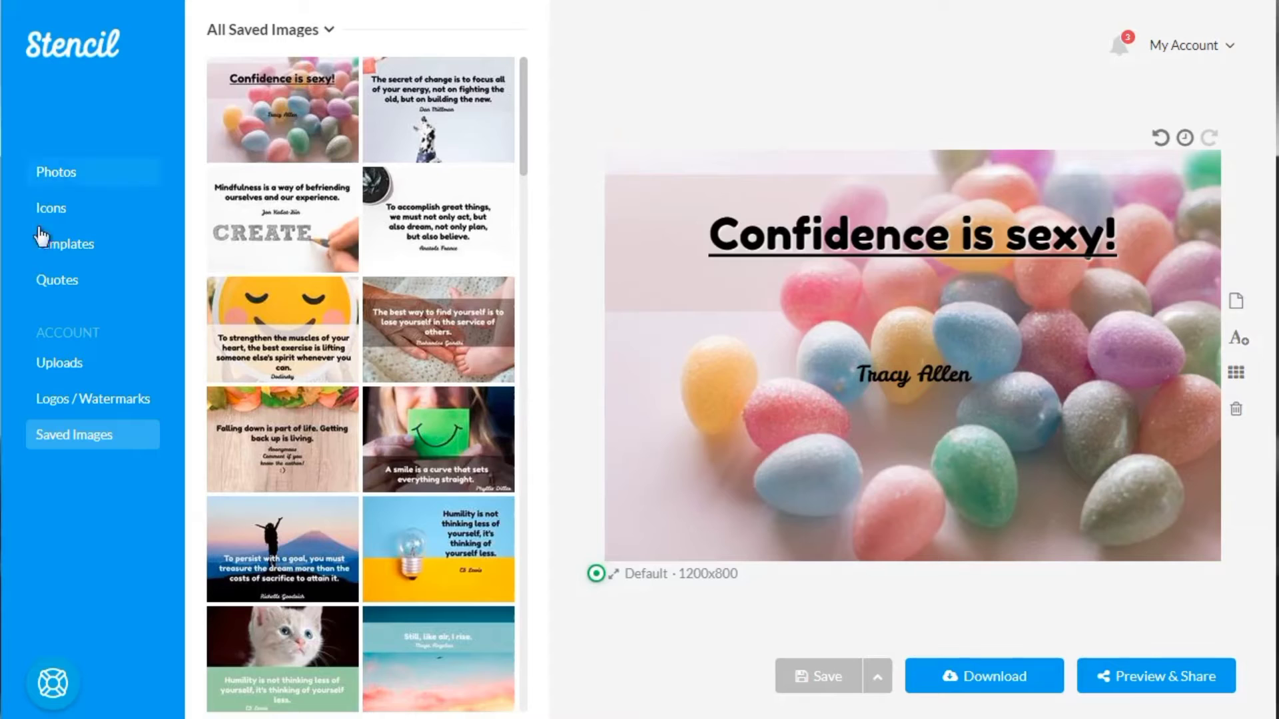
Browse the featured templates and load the black-and-white portrait template of a woman onto the canvas
click(46, 259)
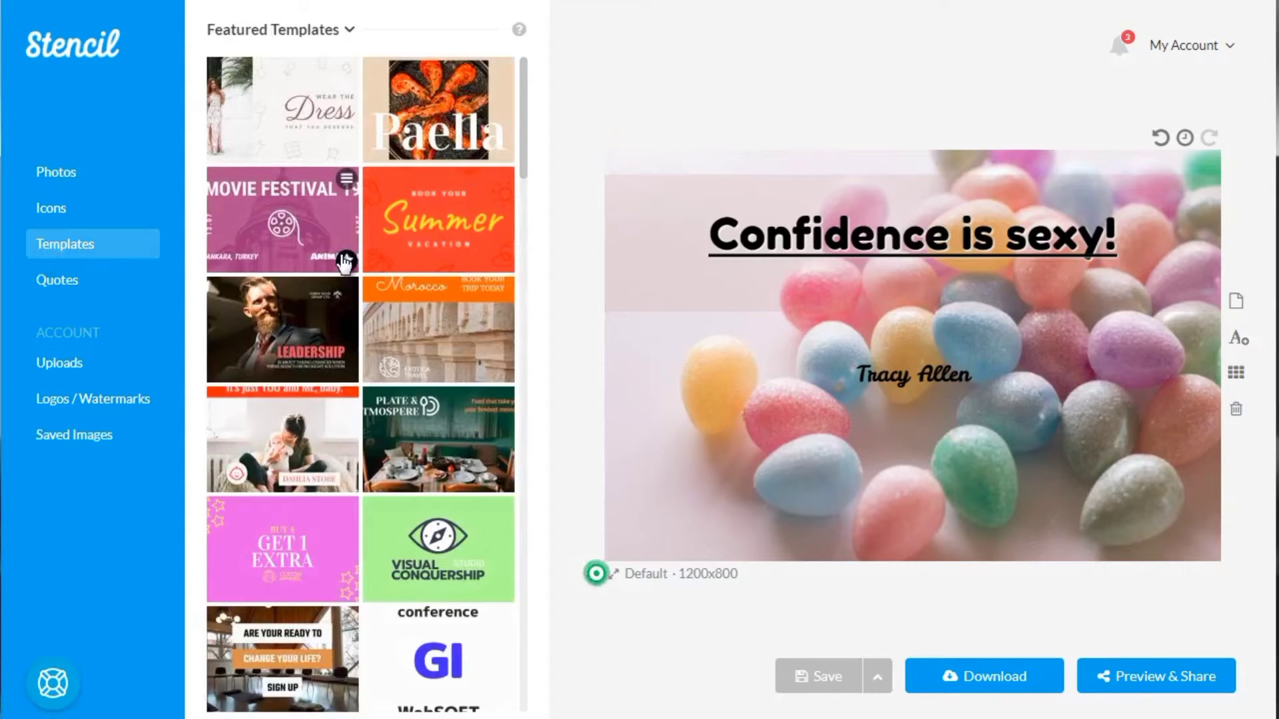
scroll(403, 266, down, 5)
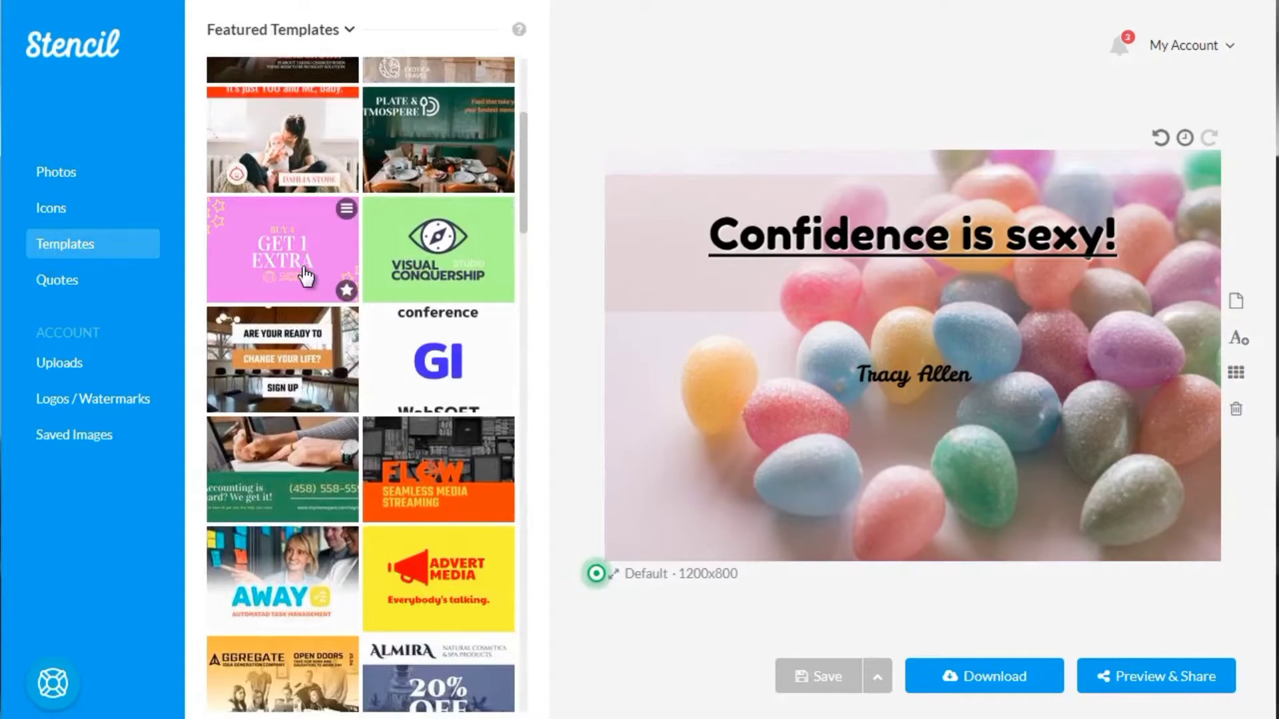
scroll(305, 275, down, 3)
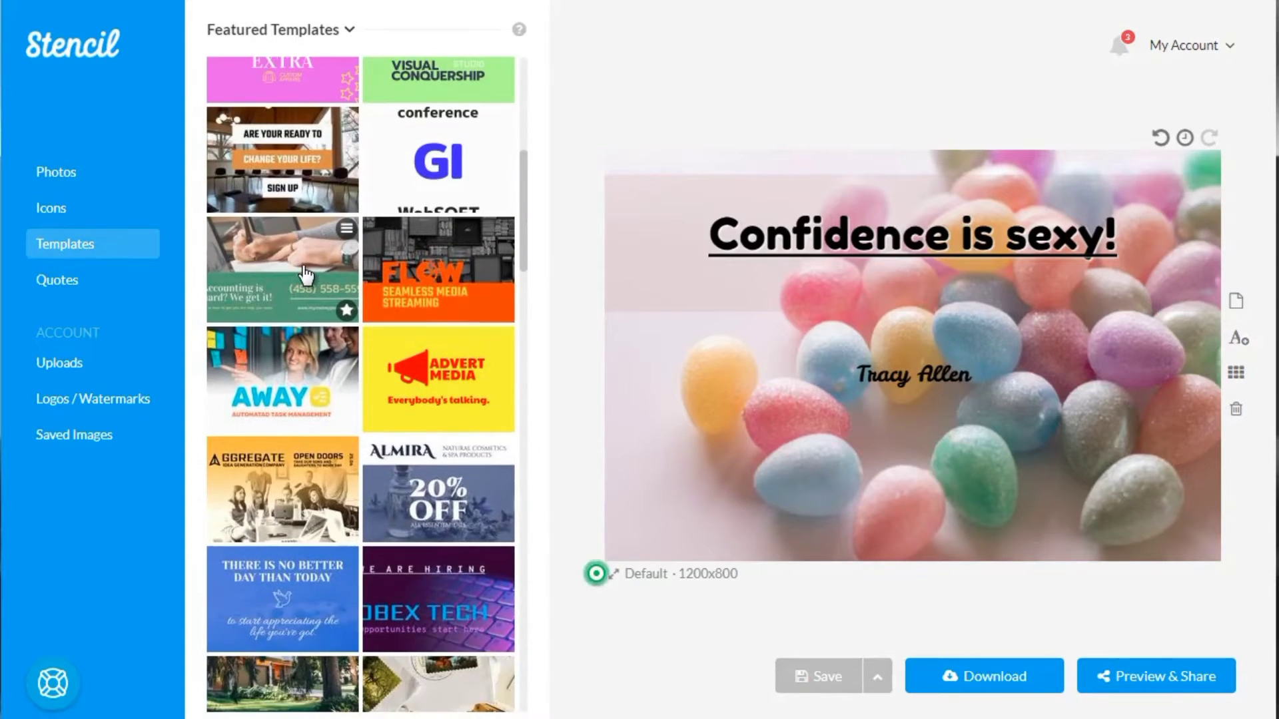
scroll(305, 274, down, 2)
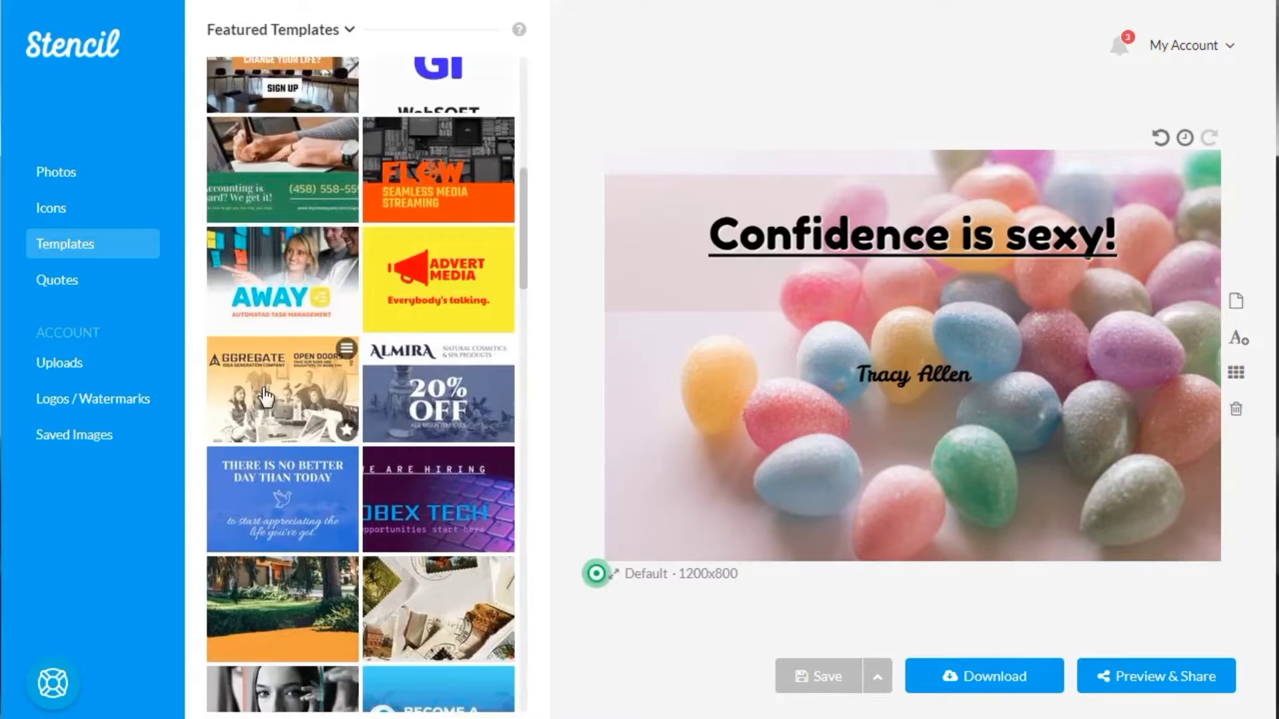
scroll(266, 398, down, 3)
scroll(380, 413, down, 3)
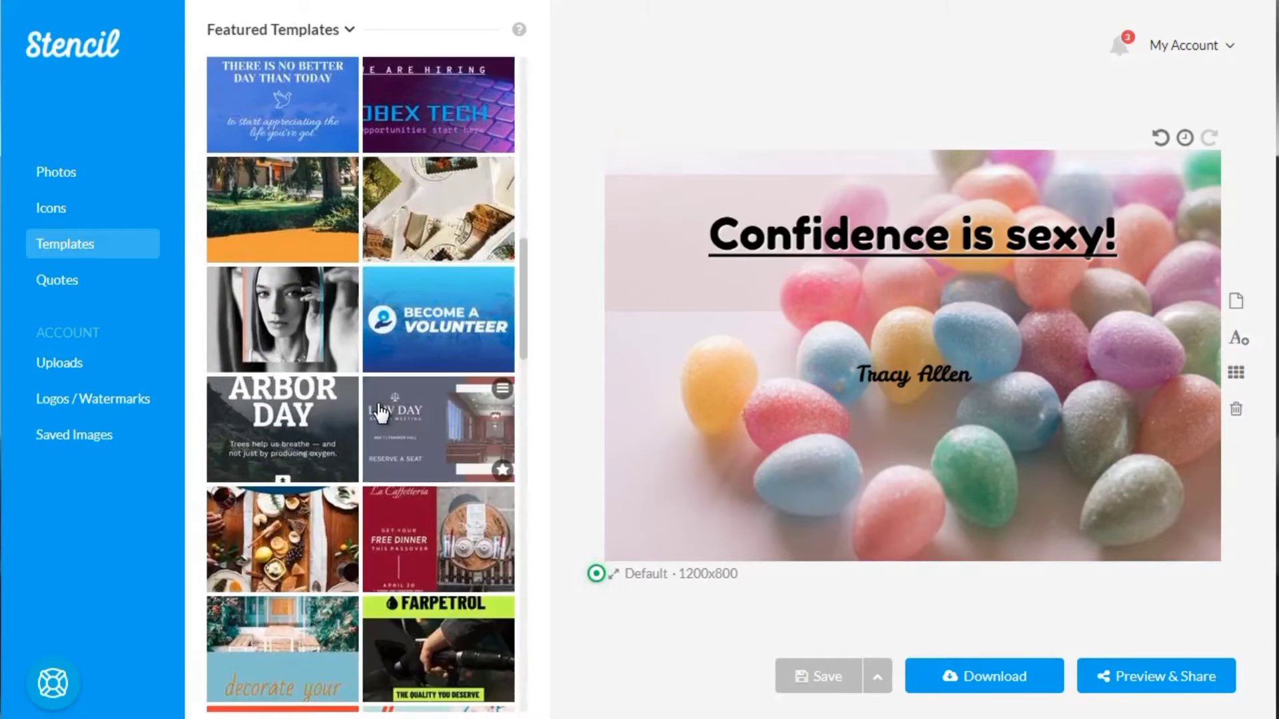
click(314, 314)
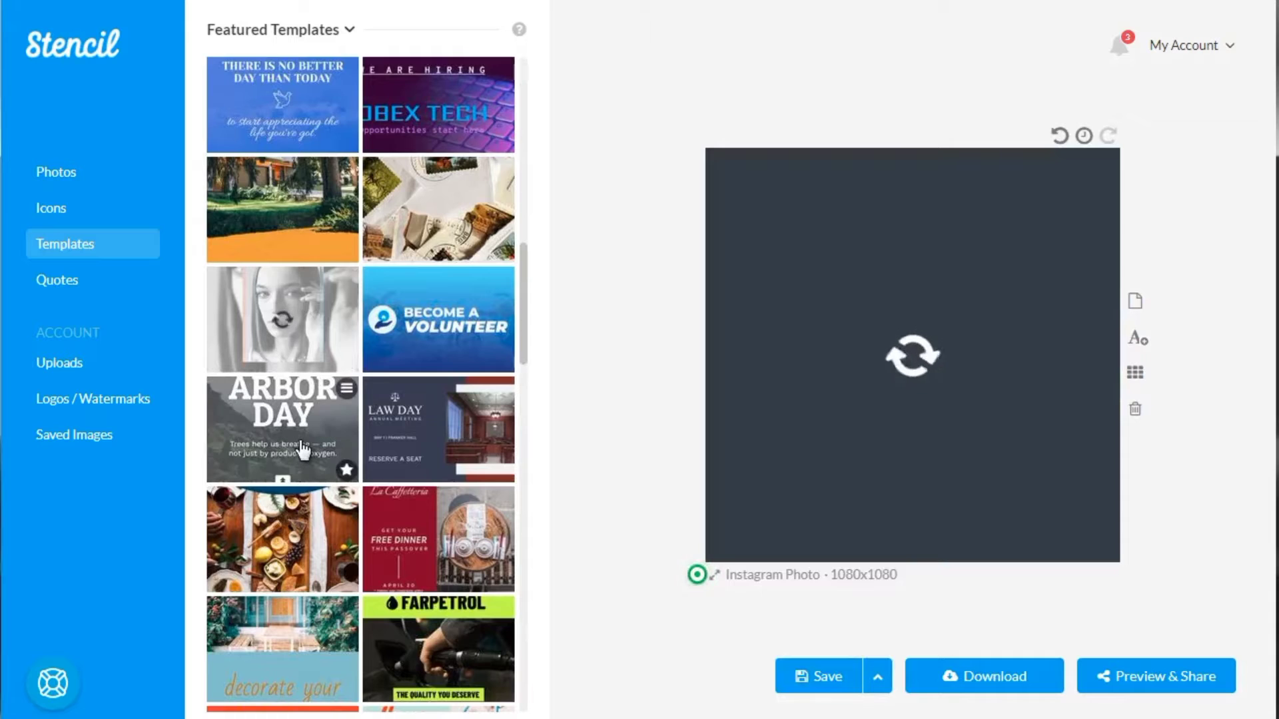
Browse further featured templates and examine the background filter and adjustment options of the loaded portrait template
scroll(303, 450, down, 3)
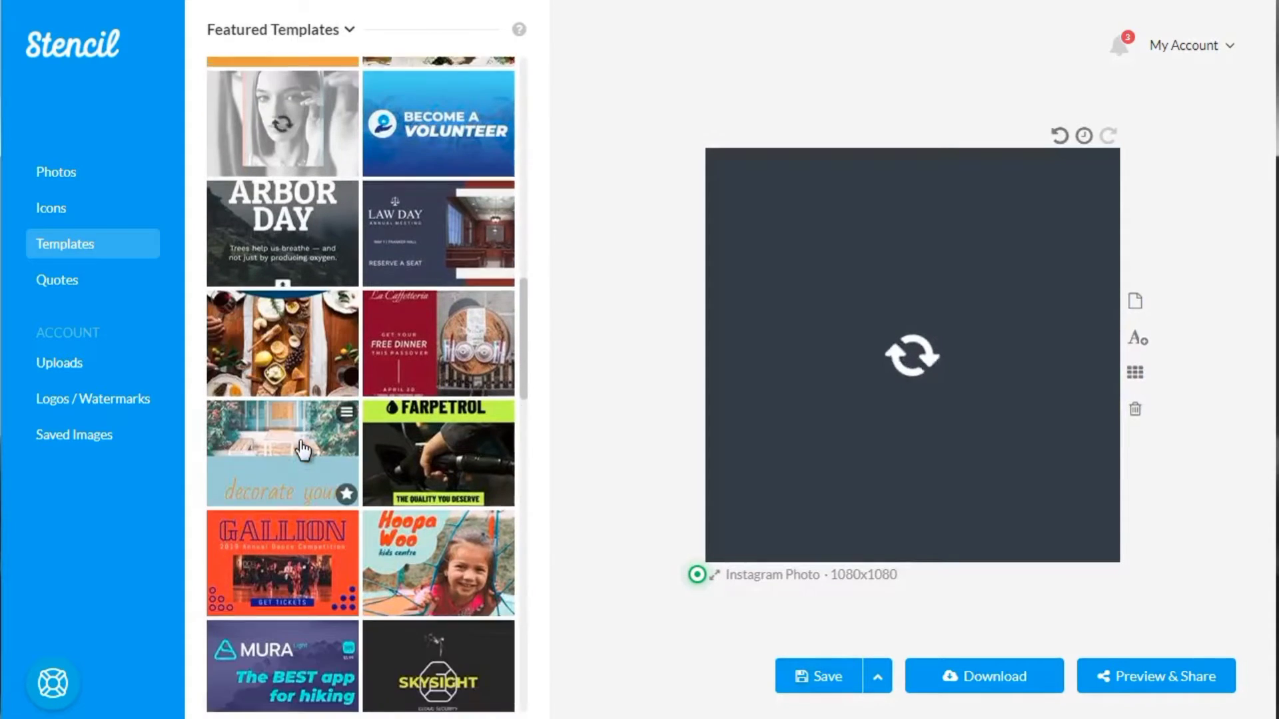
scroll(303, 449, down, 2)
scroll(303, 450, down, 1)
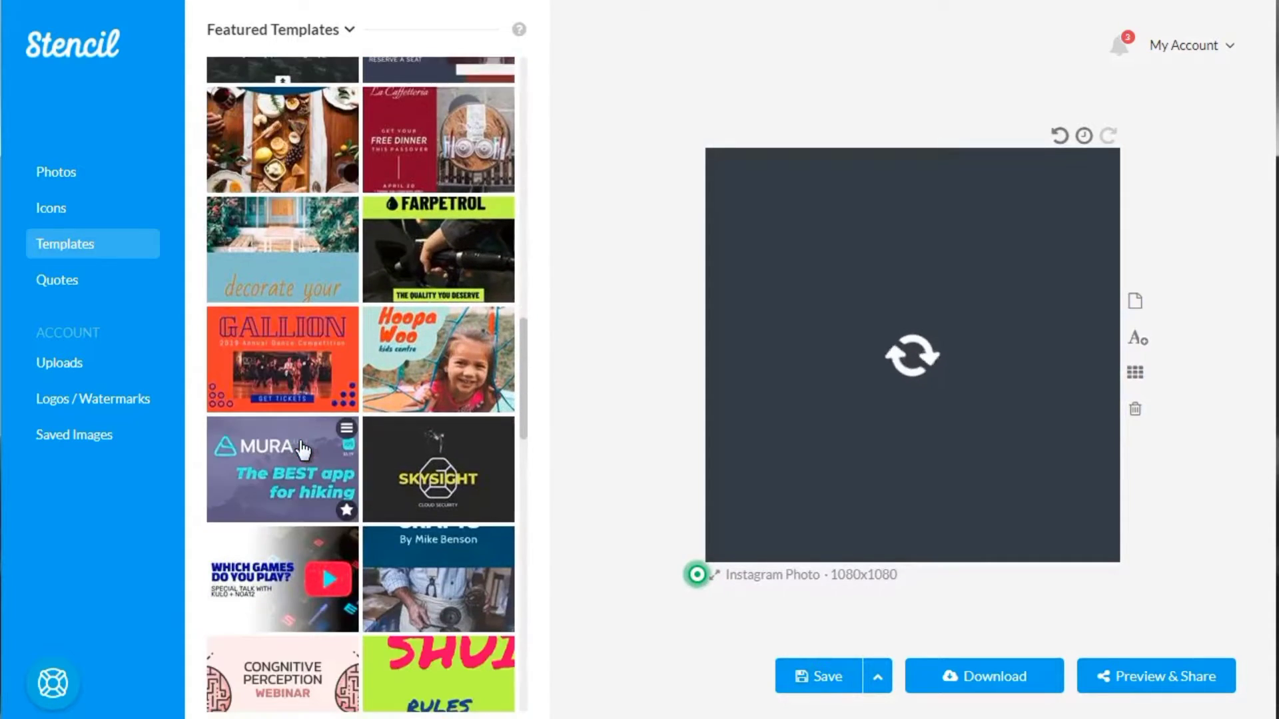
scroll(303, 450, down, 3)
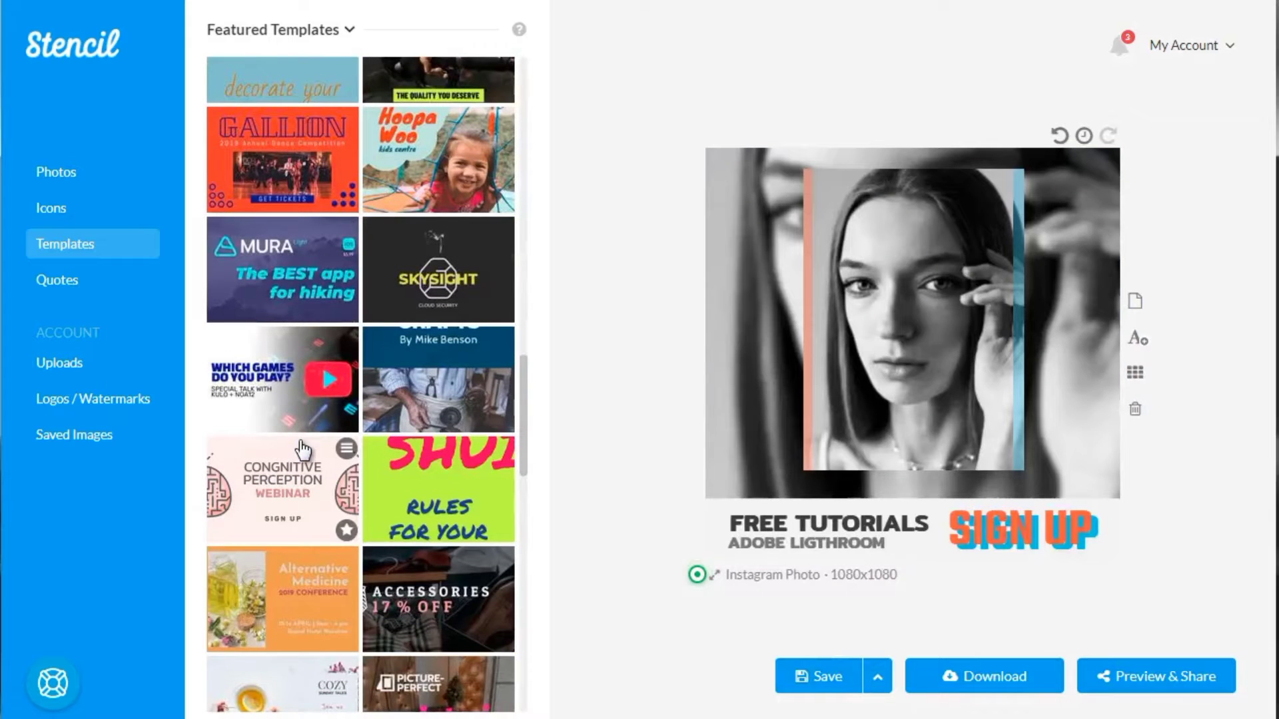
click(776, 263)
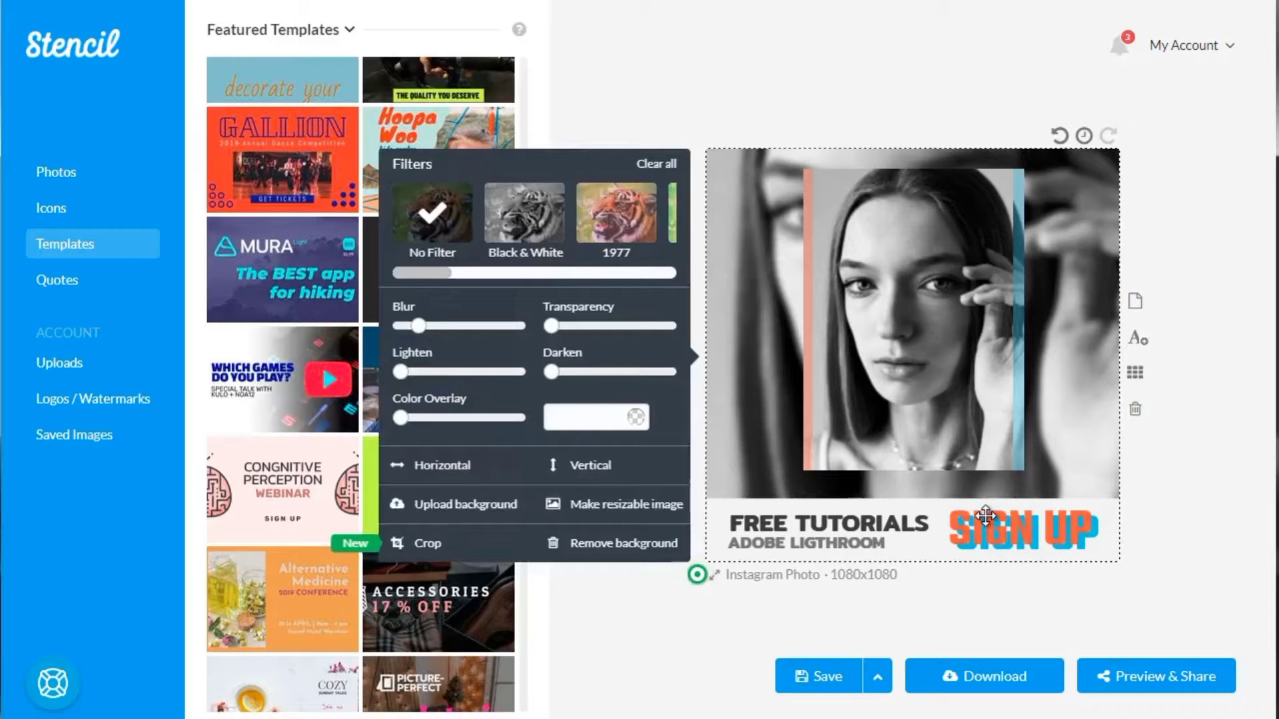
click(612, 619)
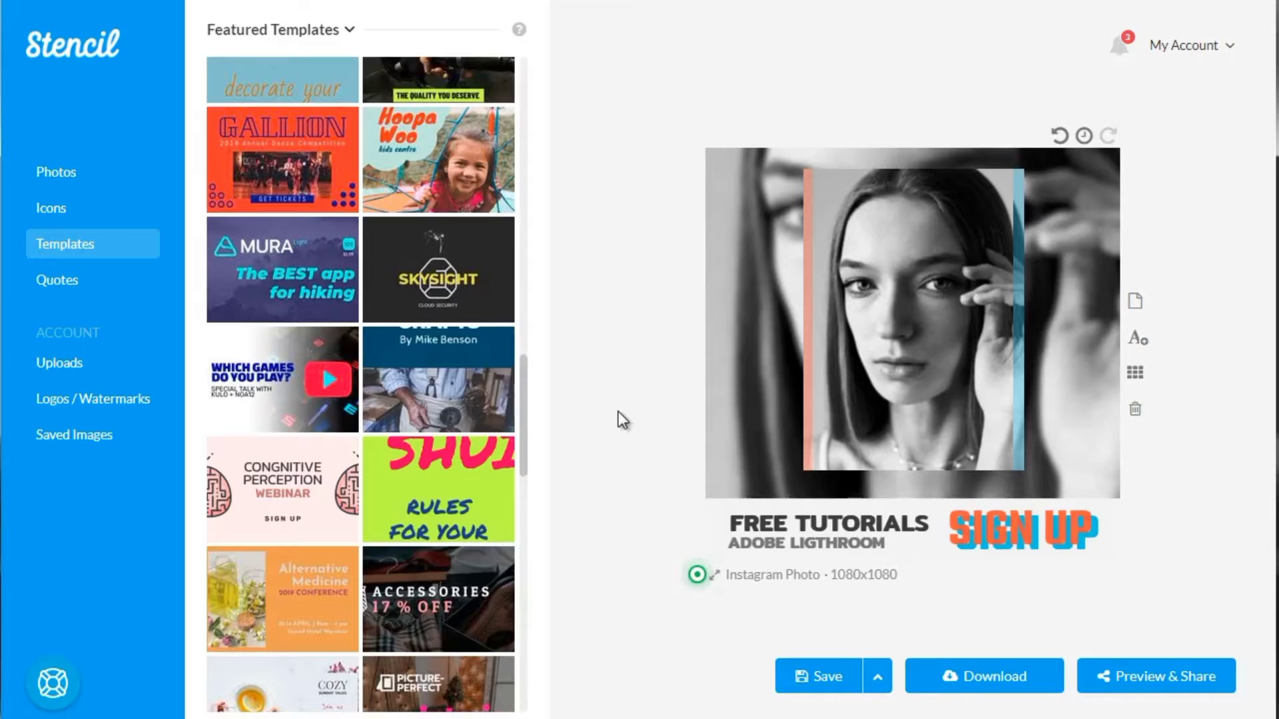
scroll(328, 386, down, 3)
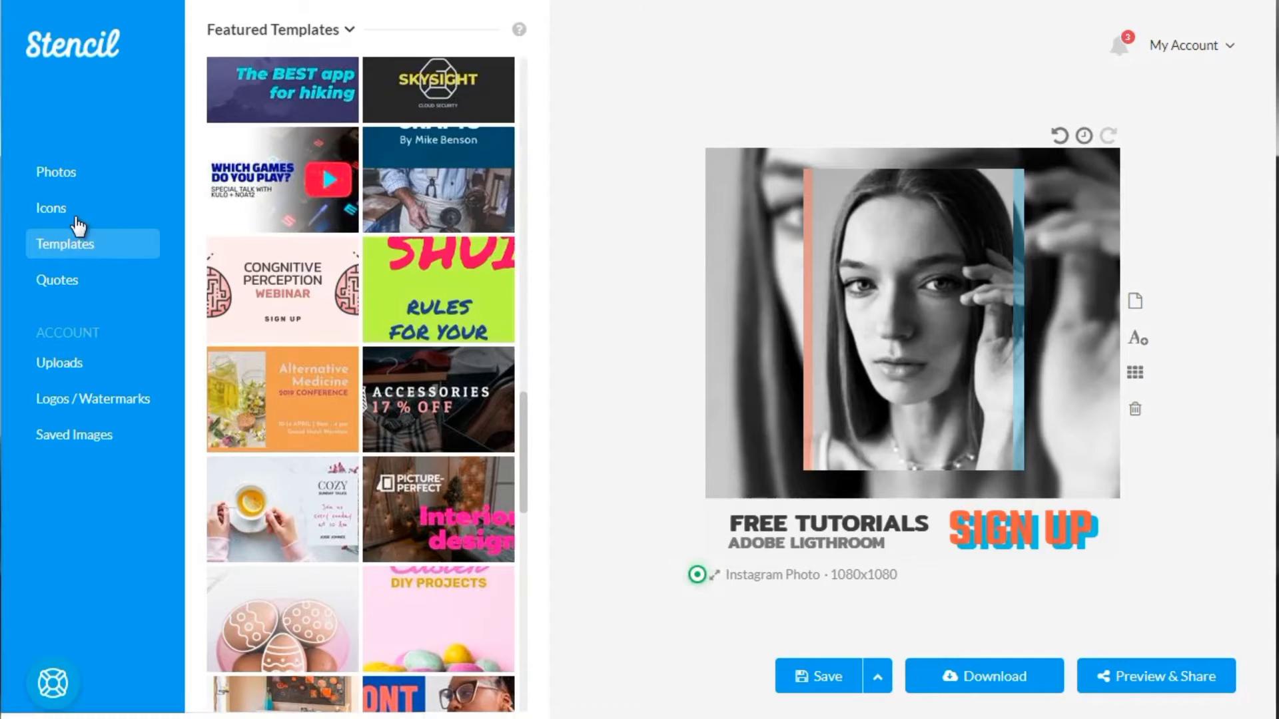
Review the collections for saved images, including the Create Image Collection dialog, without creating a new collection
click(79, 175)
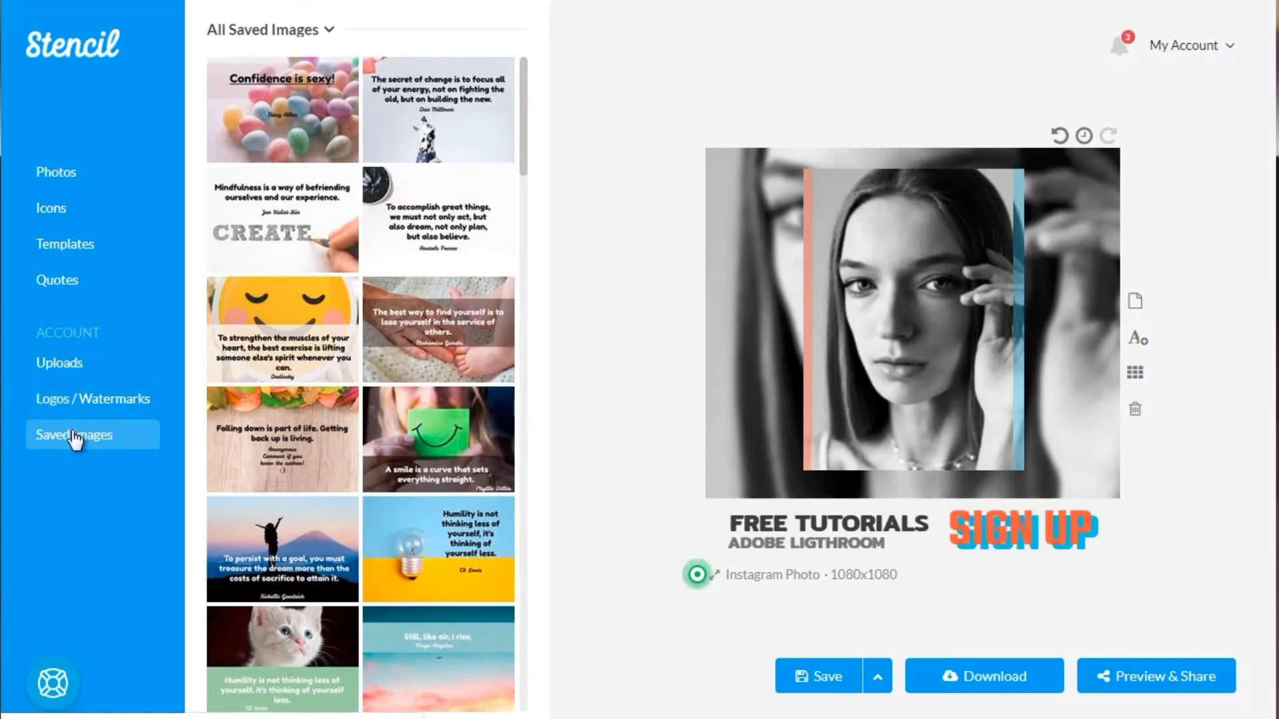
click(278, 32)
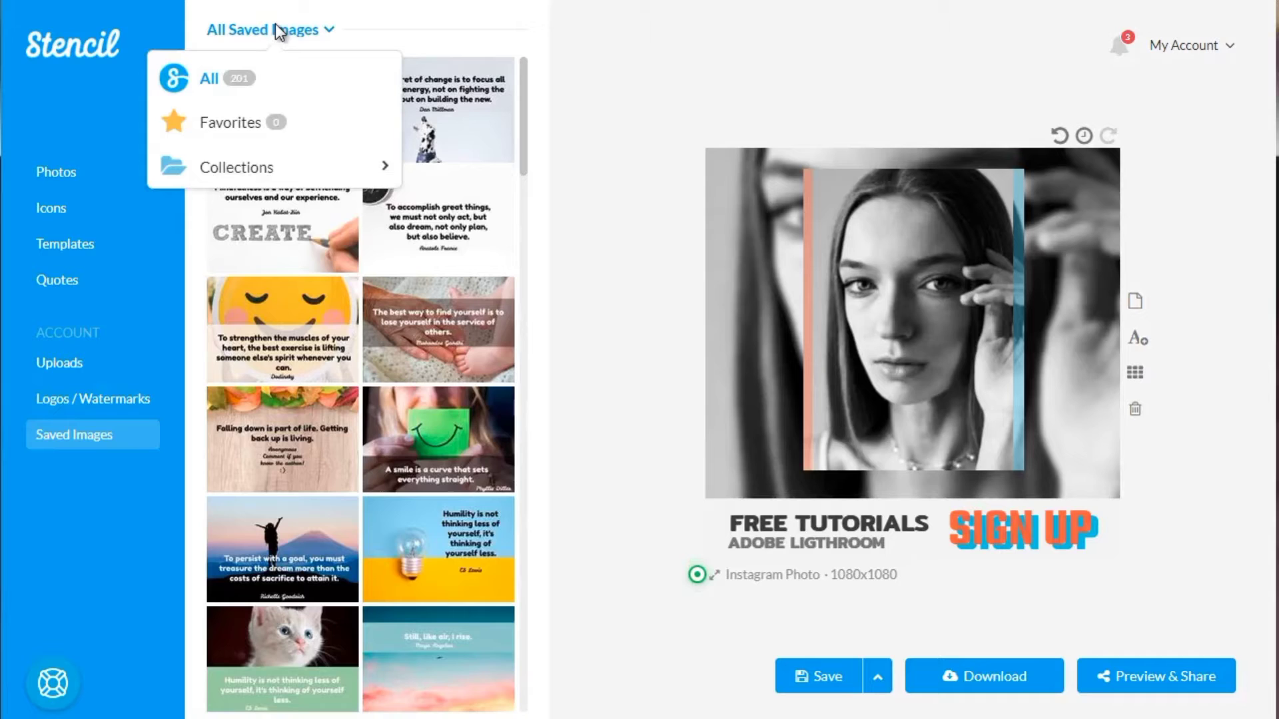
click(226, 175)
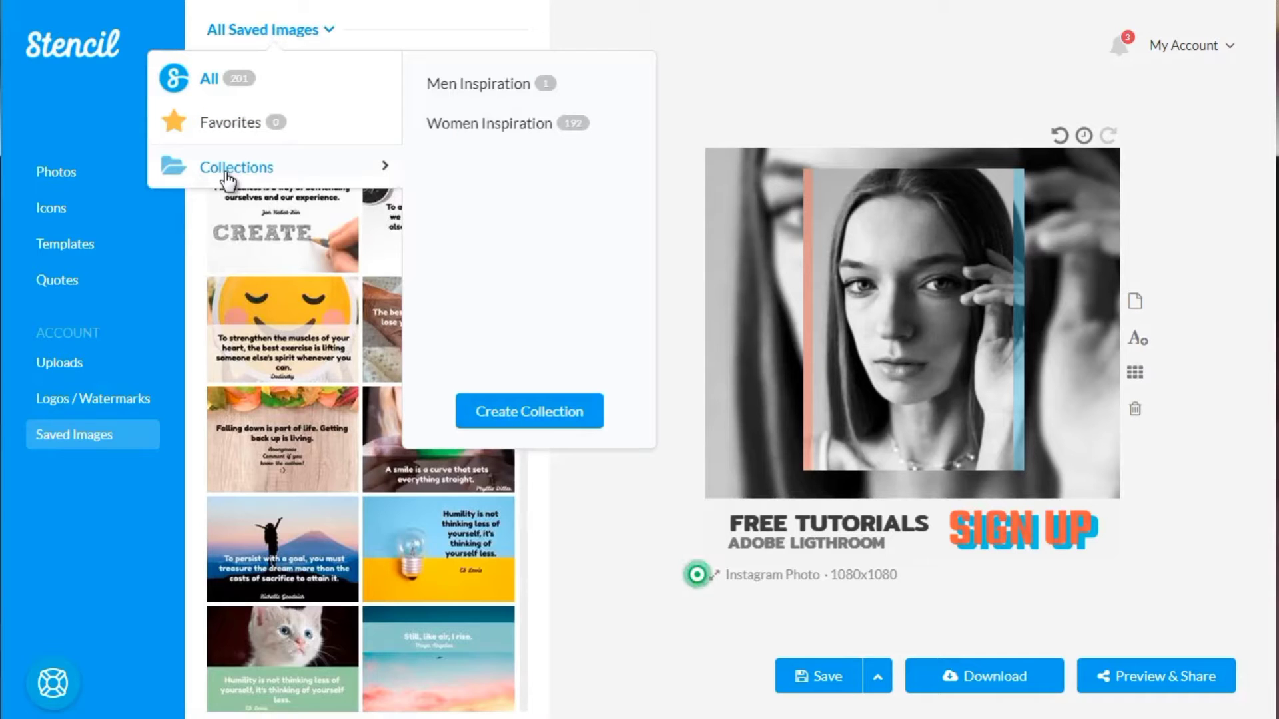
click(553, 413)
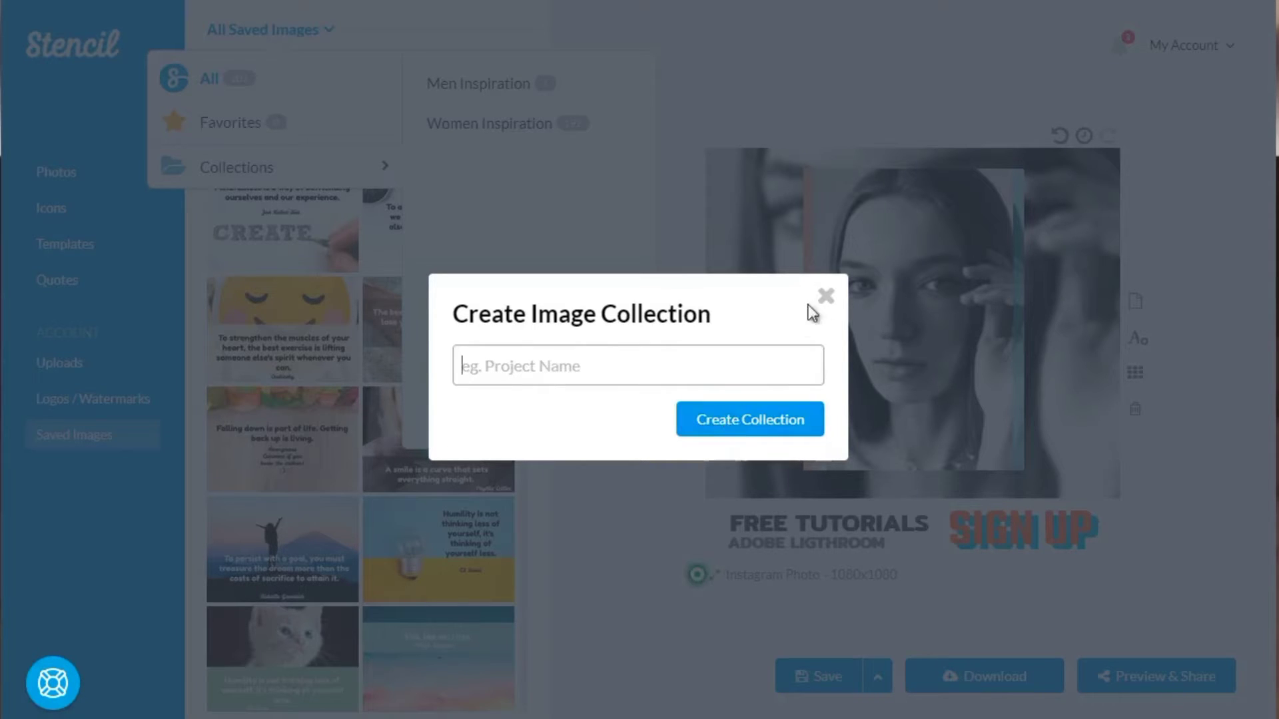
click(826, 294)
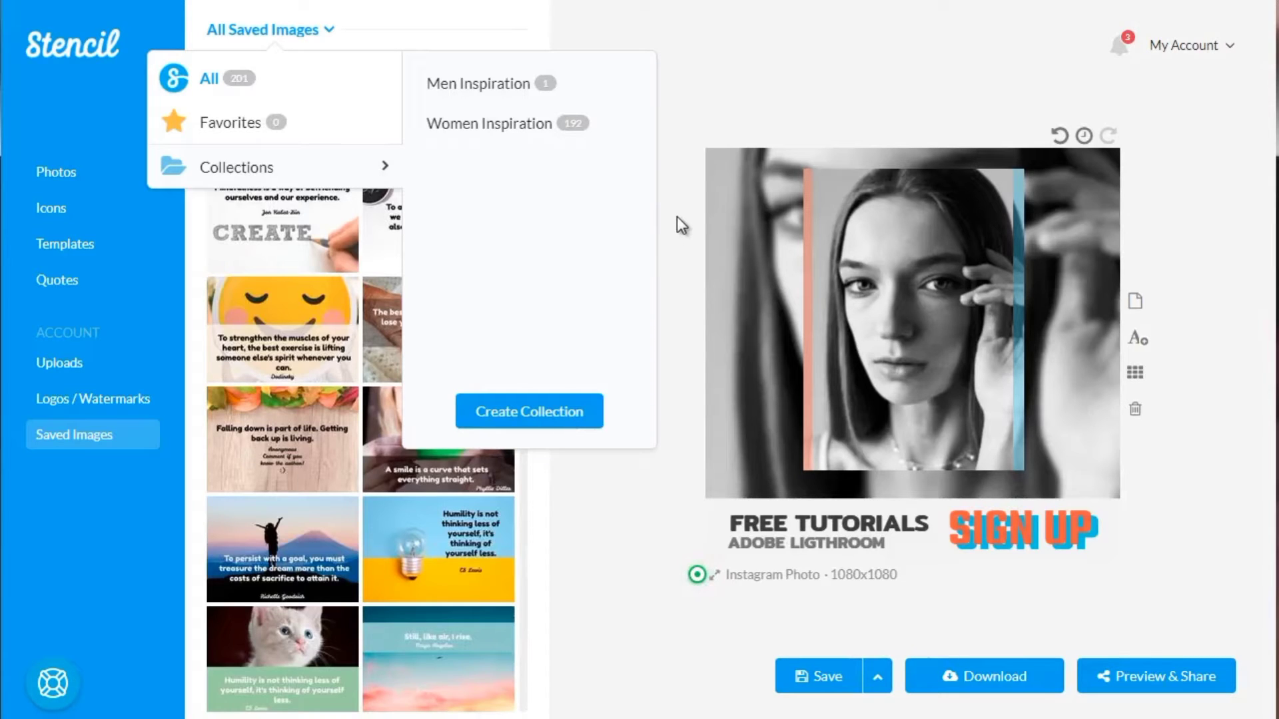
mouse_move(569, 133)
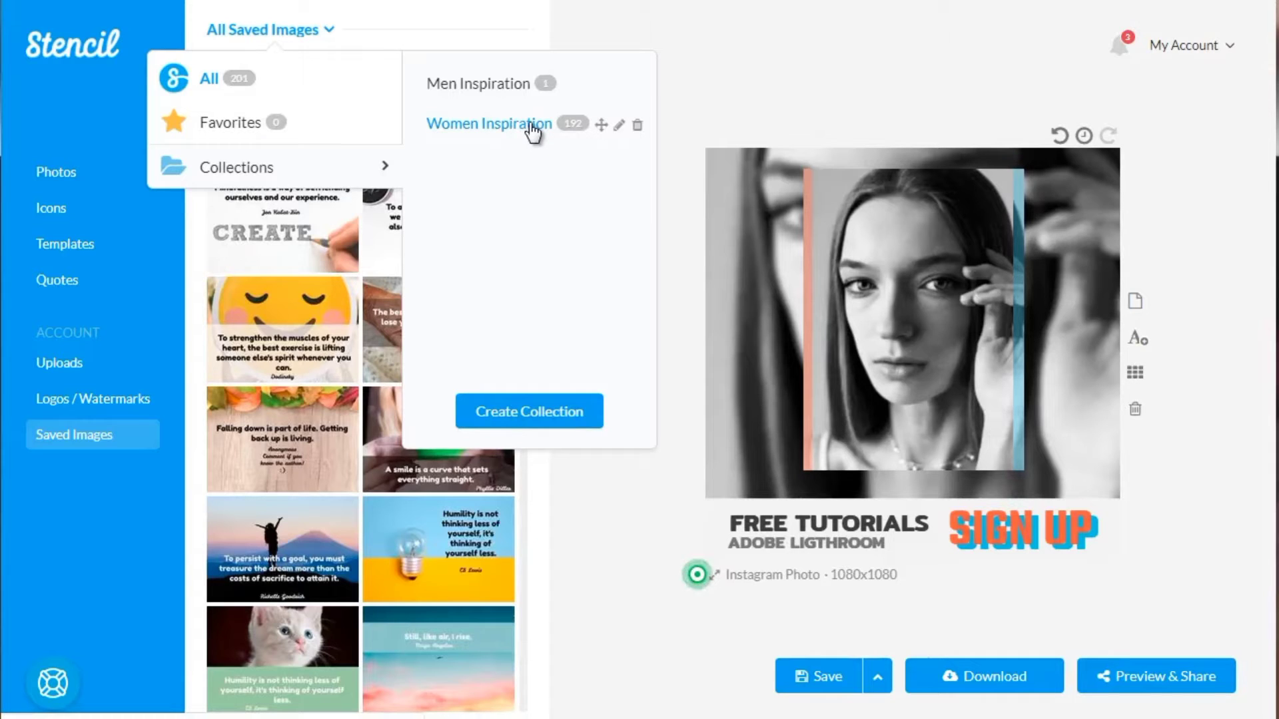
mouse_move(511, 100)
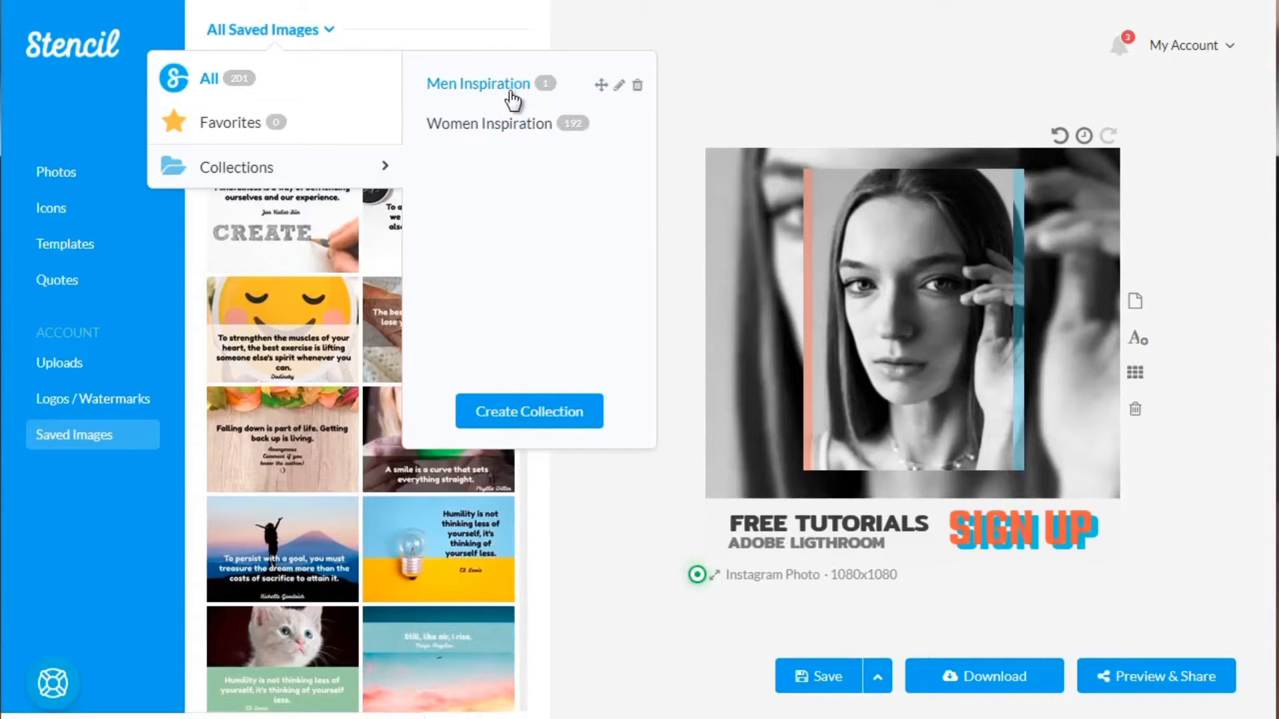
click(710, 55)
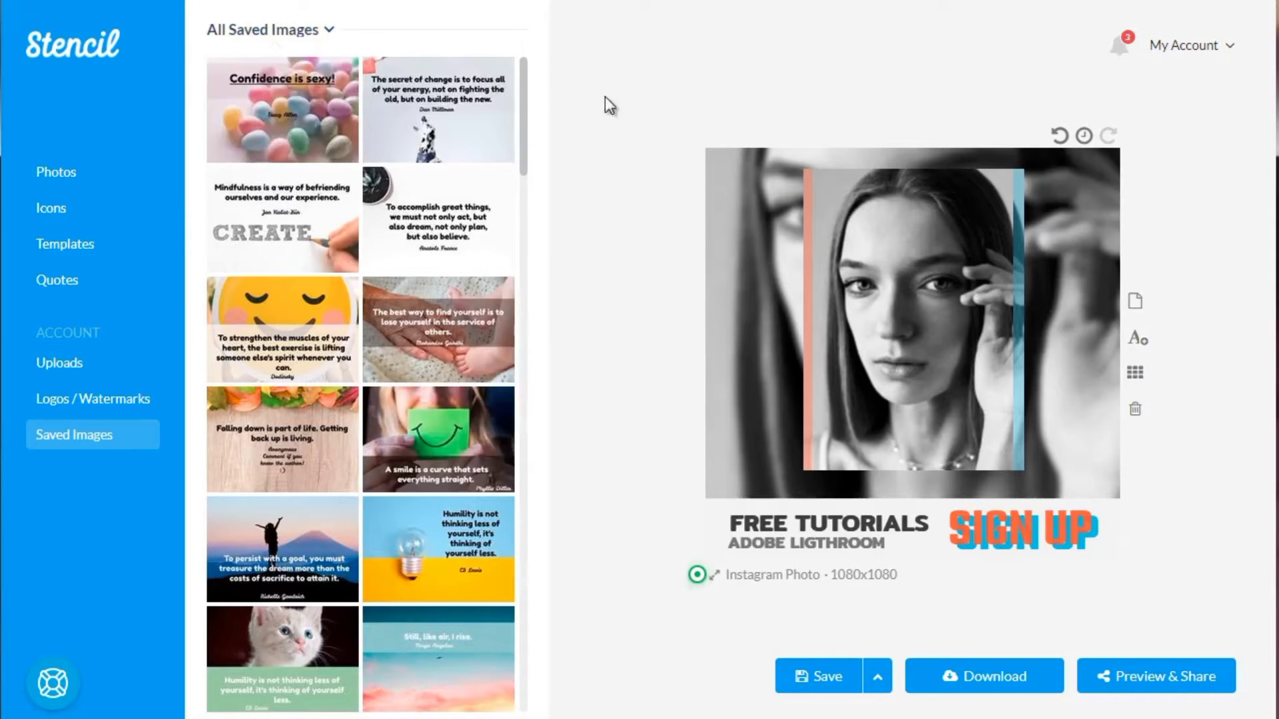
Add the saved "Confidence is sexy!" image to the Women Inspiration collection
mouse_move(288, 127)
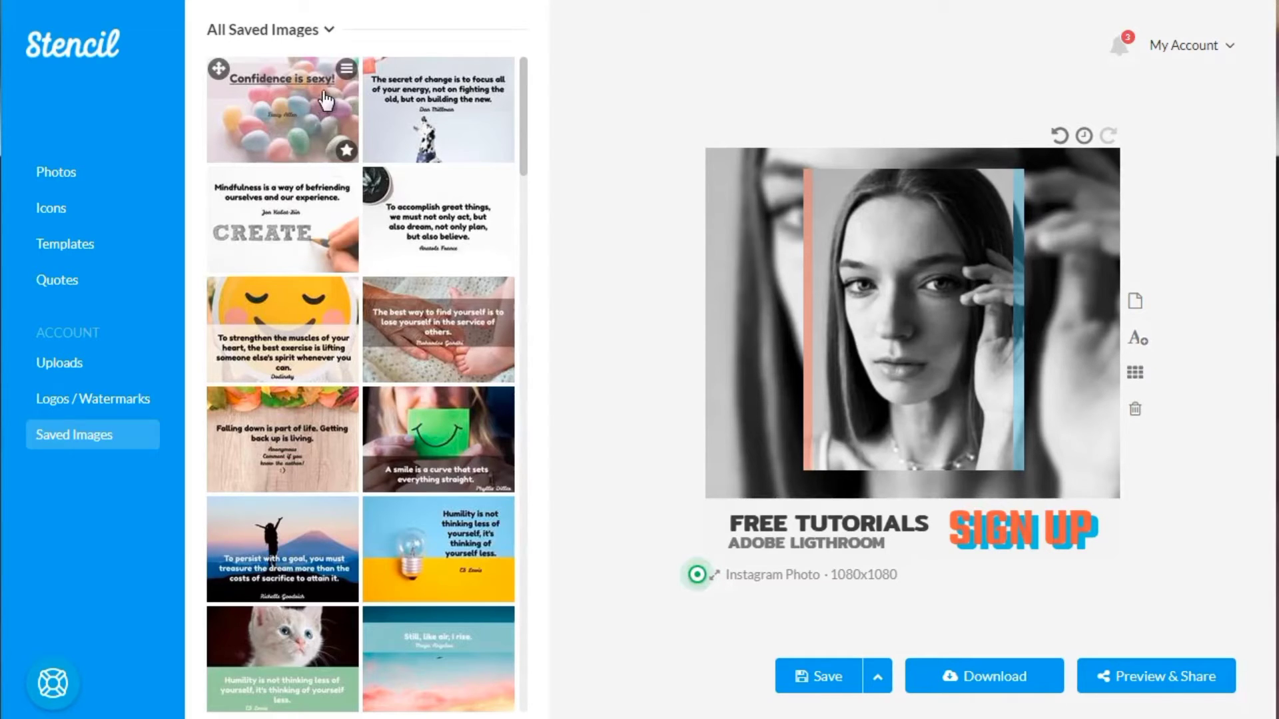
click(347, 70)
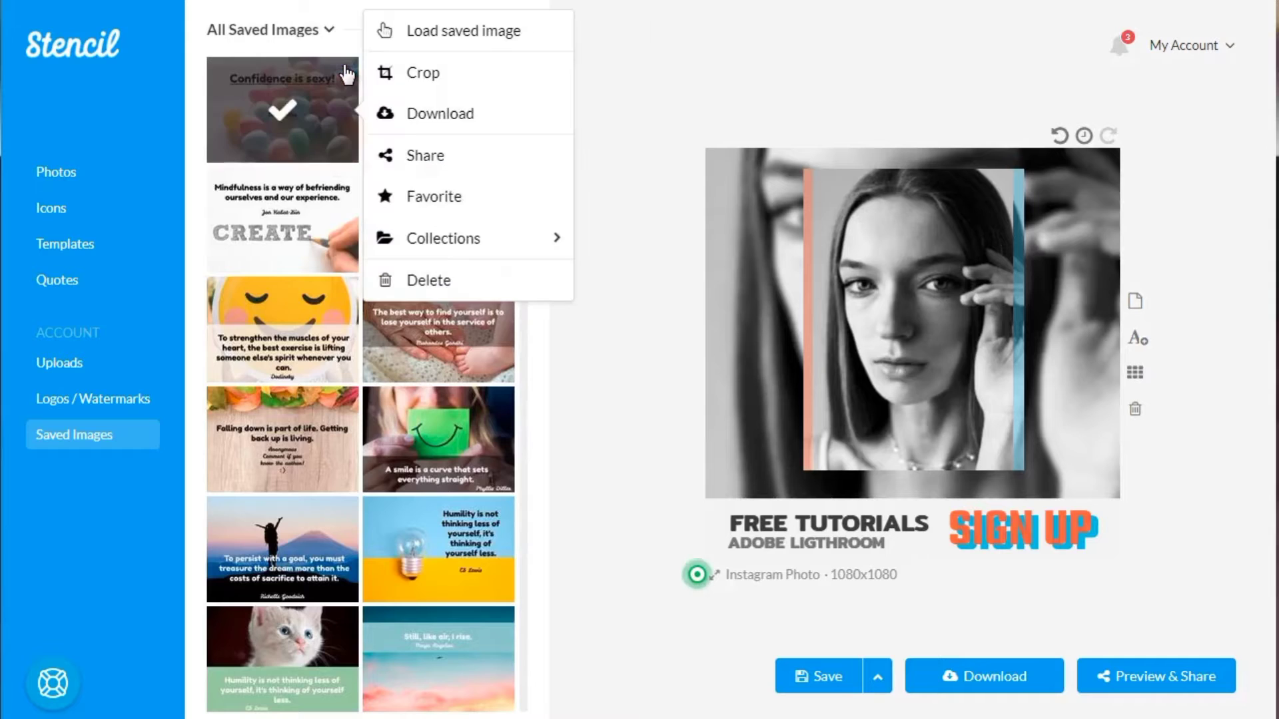
mouse_move(480, 250)
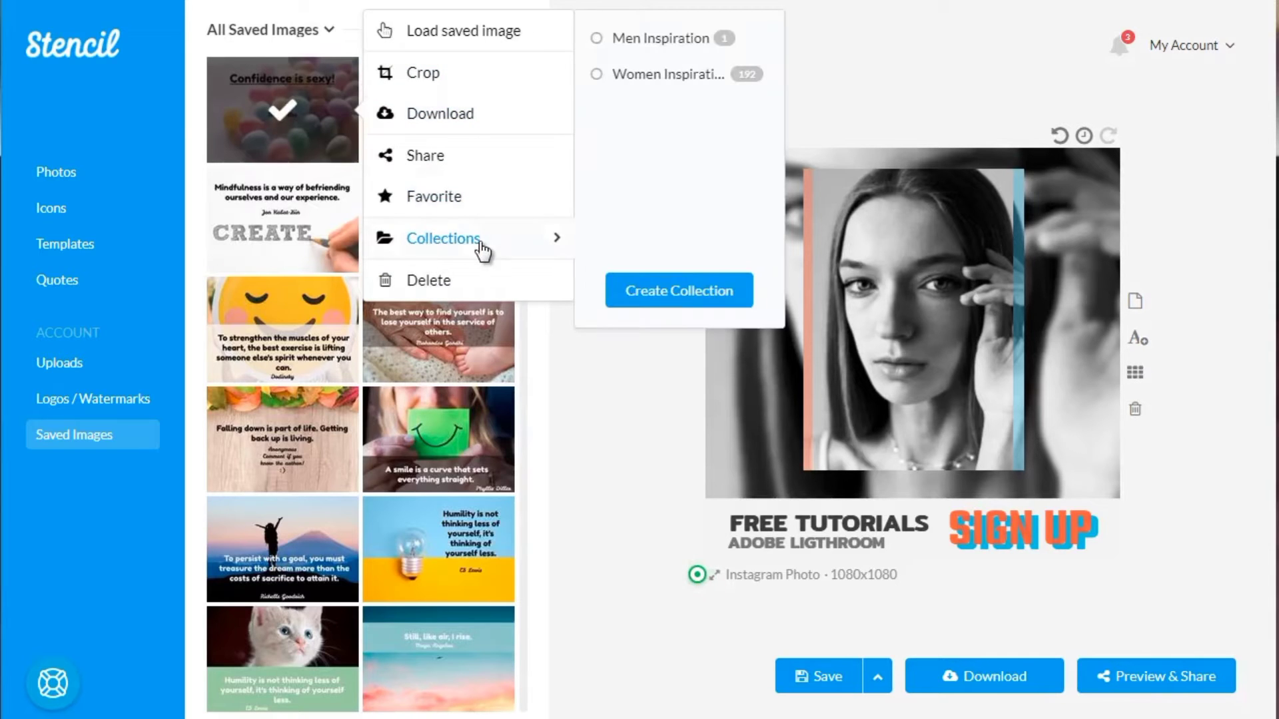
click(658, 78)
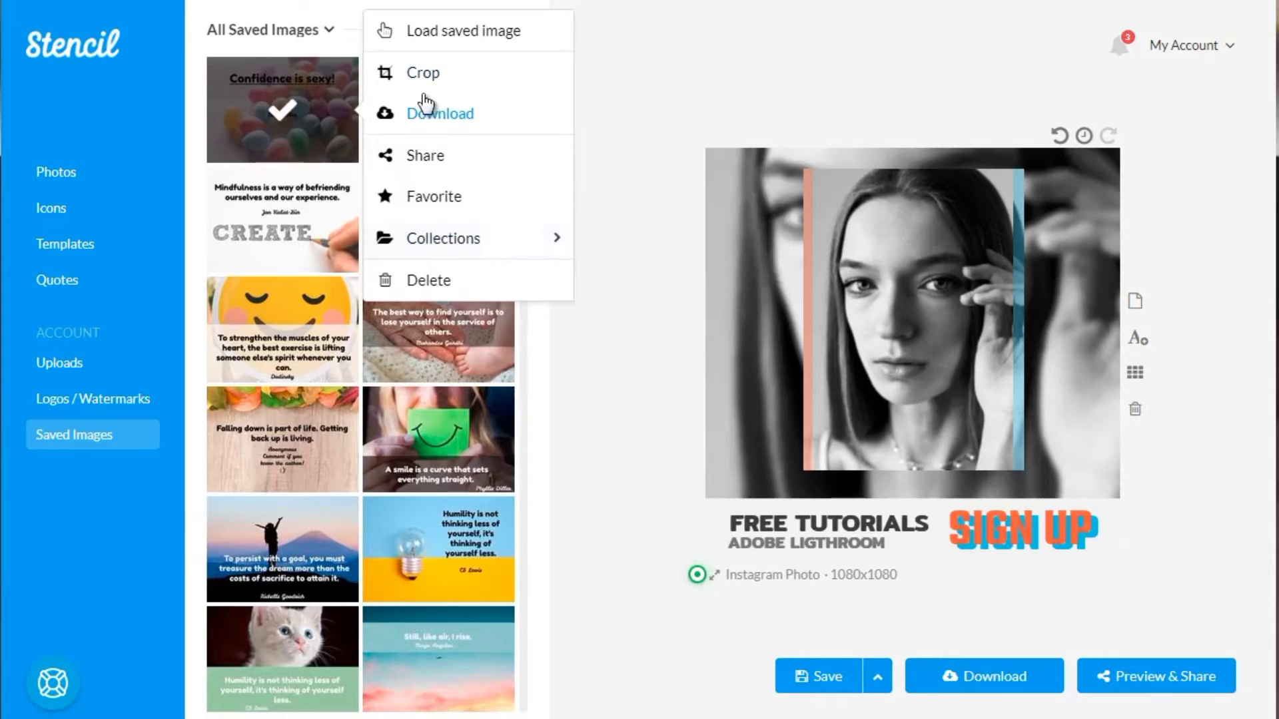
click(612, 44)
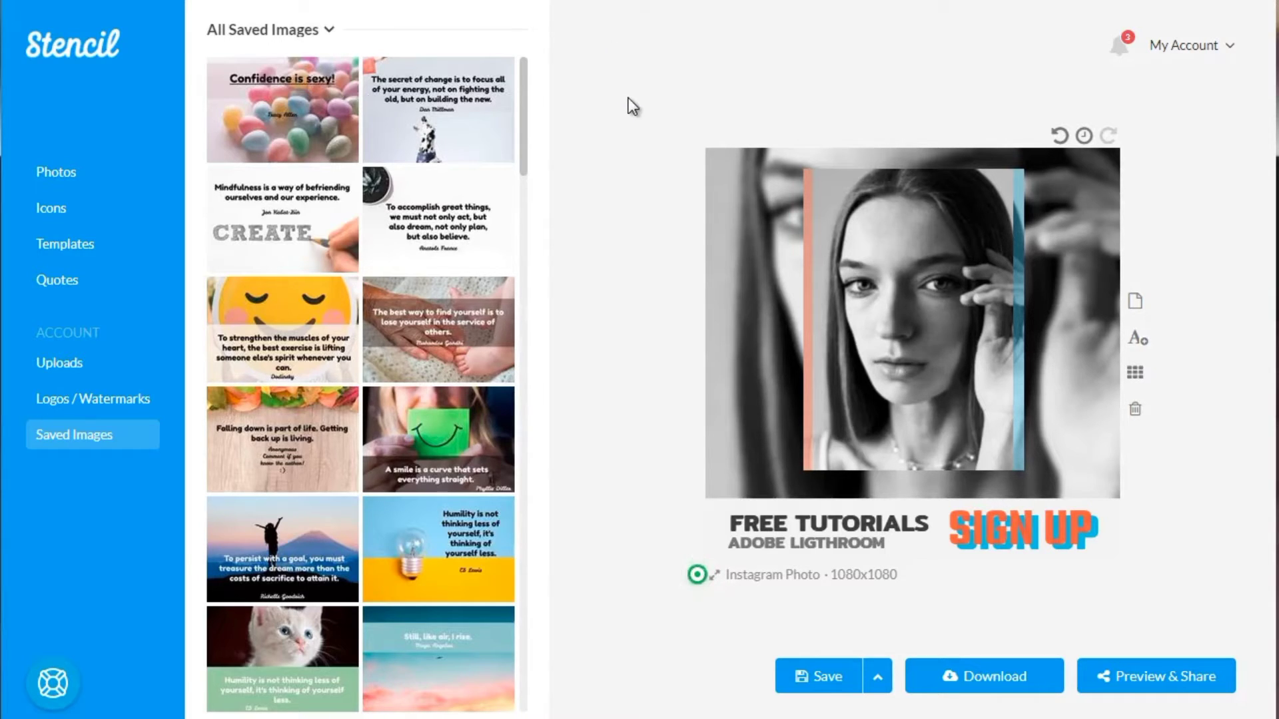
click(1193, 50)
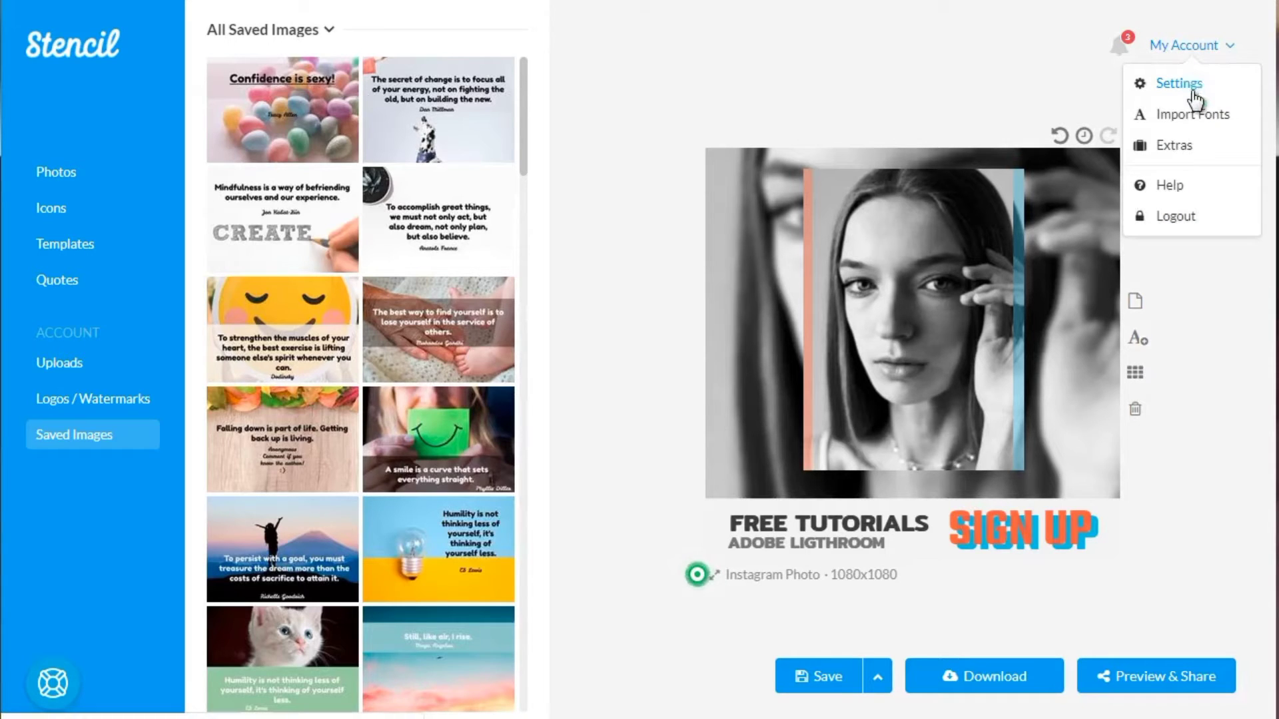
click(608, 165)
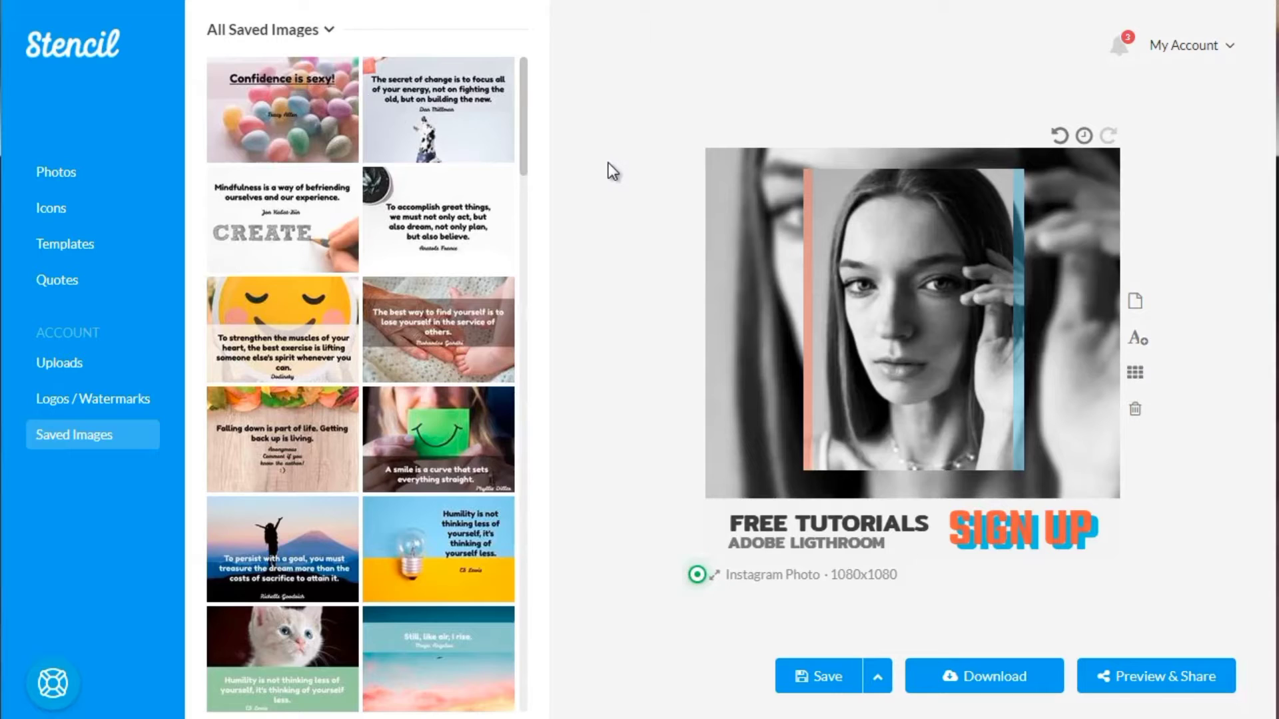
Open the sharing options for the saved smiley-face quote image and view its Twitter desktop preview
mouse_move(230, 325)
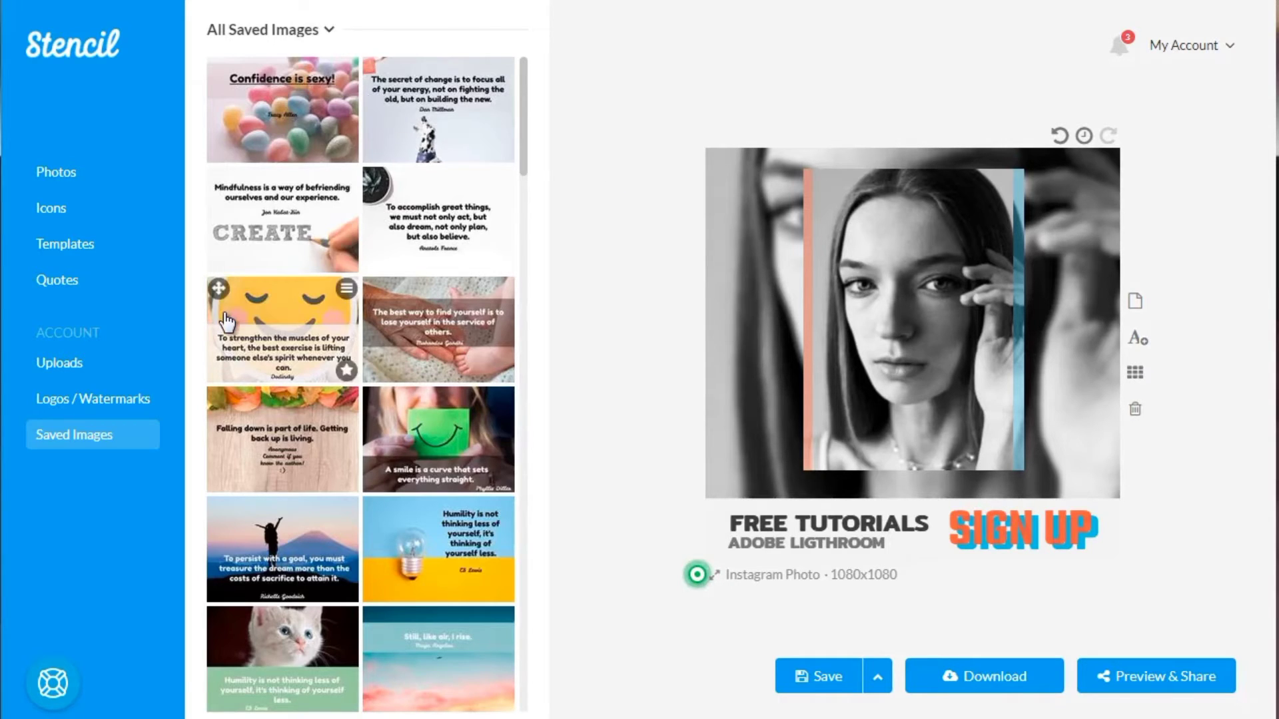
click(347, 291)
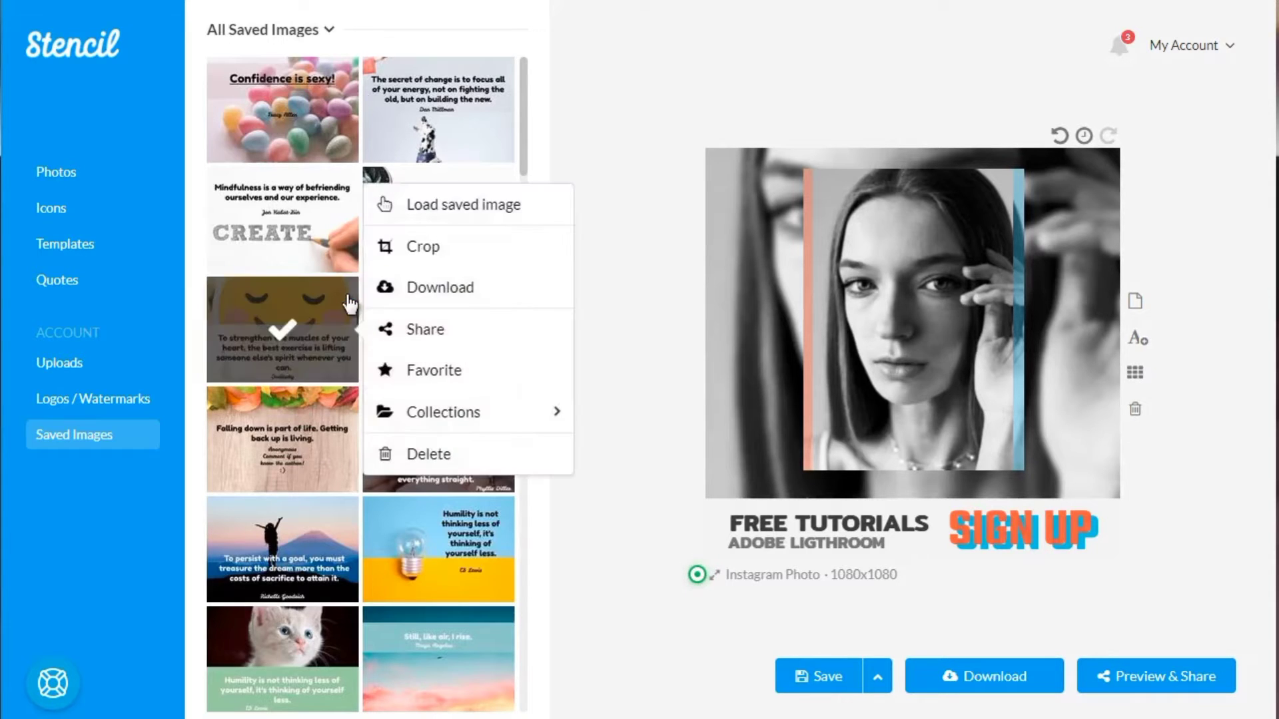
click(473, 335)
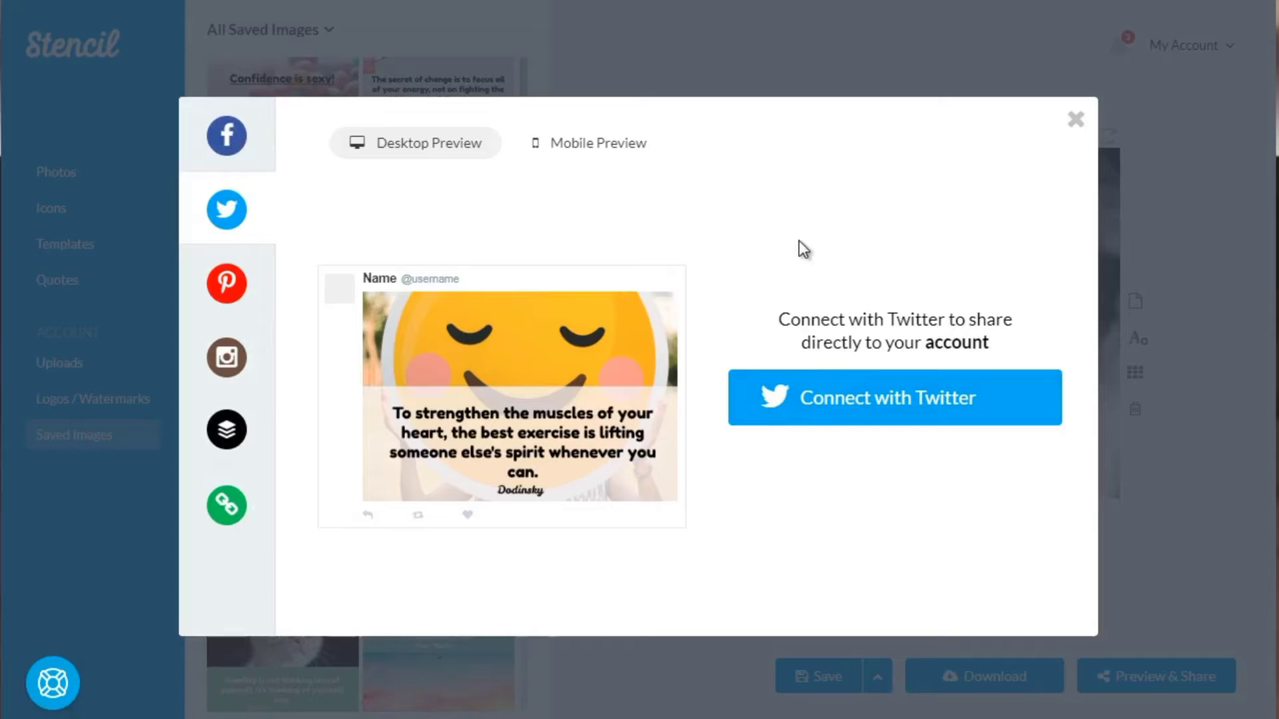
click(243, 229)
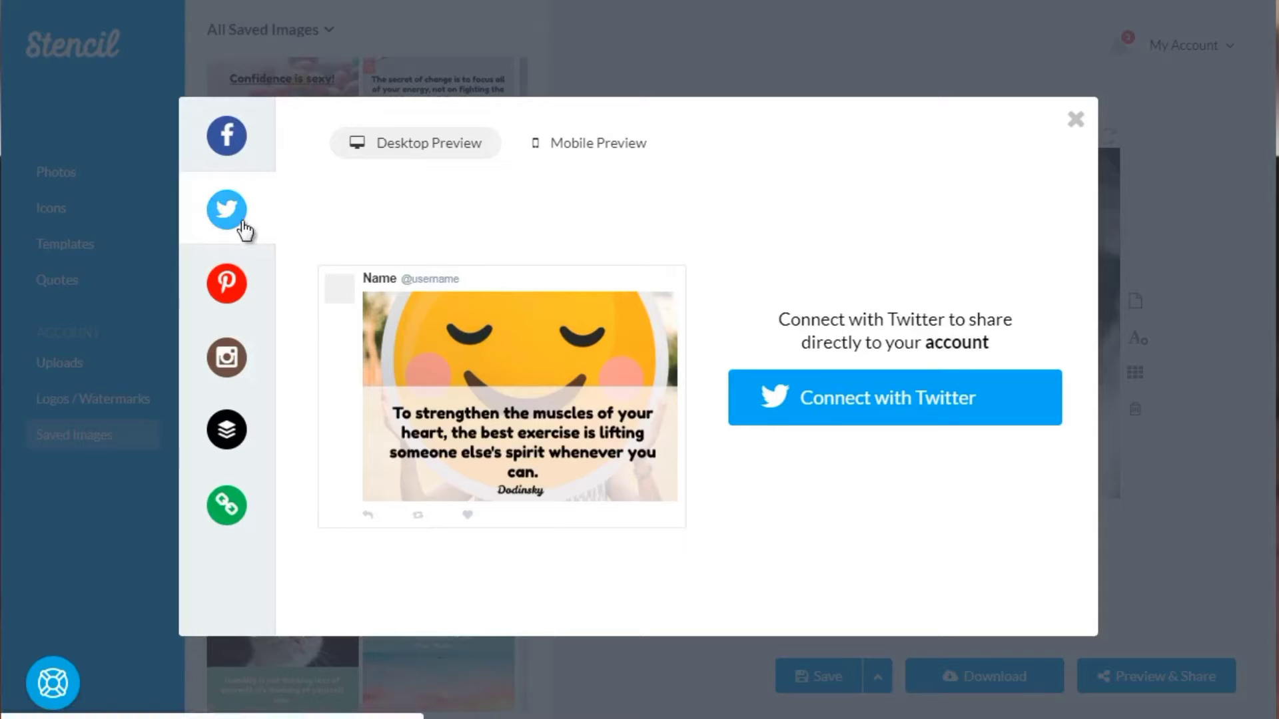